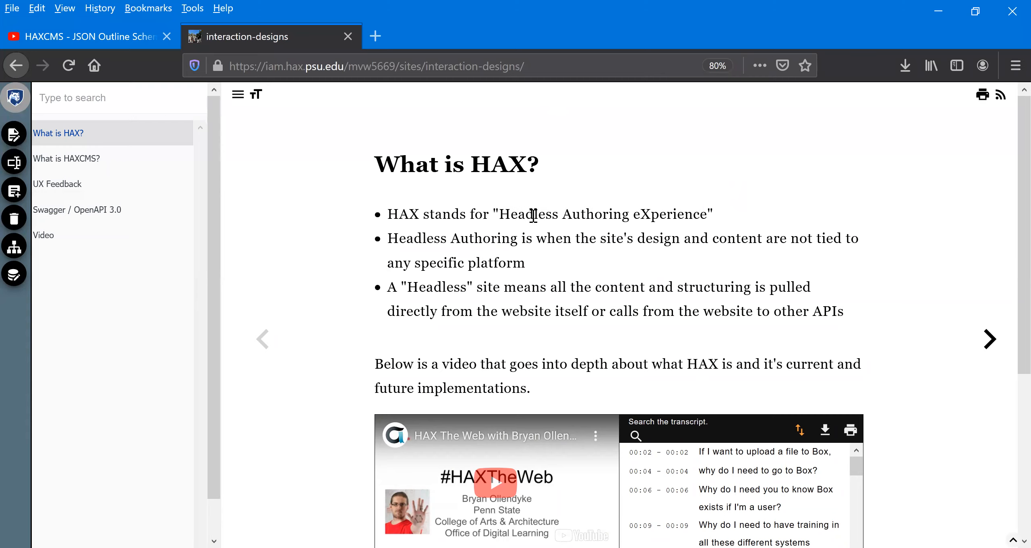
- Highlight the word "Headless" in the first bullet of the What is HAX? page
{"action": "left_click_drag", "start_coordinate": [499, 216], "coordinate": [562, 221]}
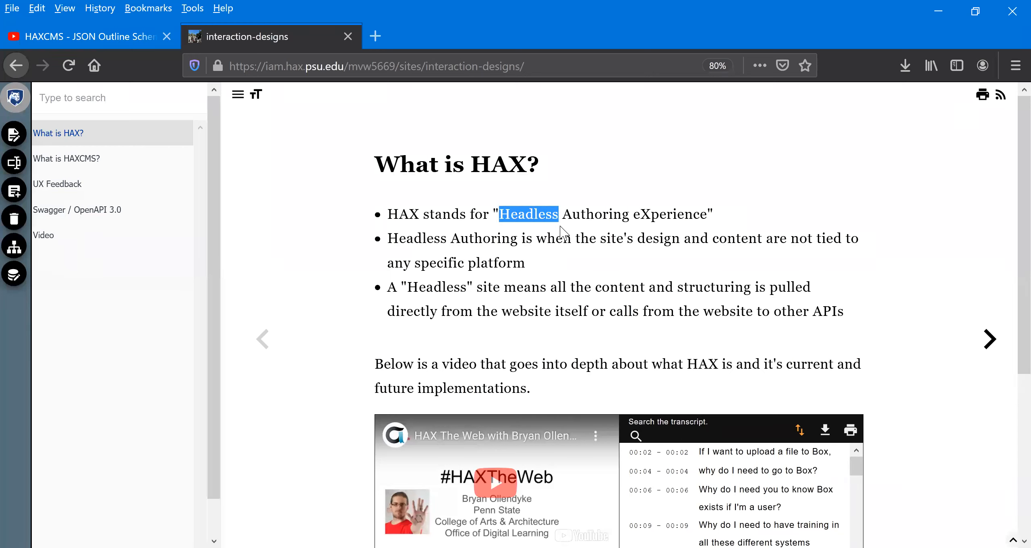
{"action": "left_click", "coordinate": [574, 194]}
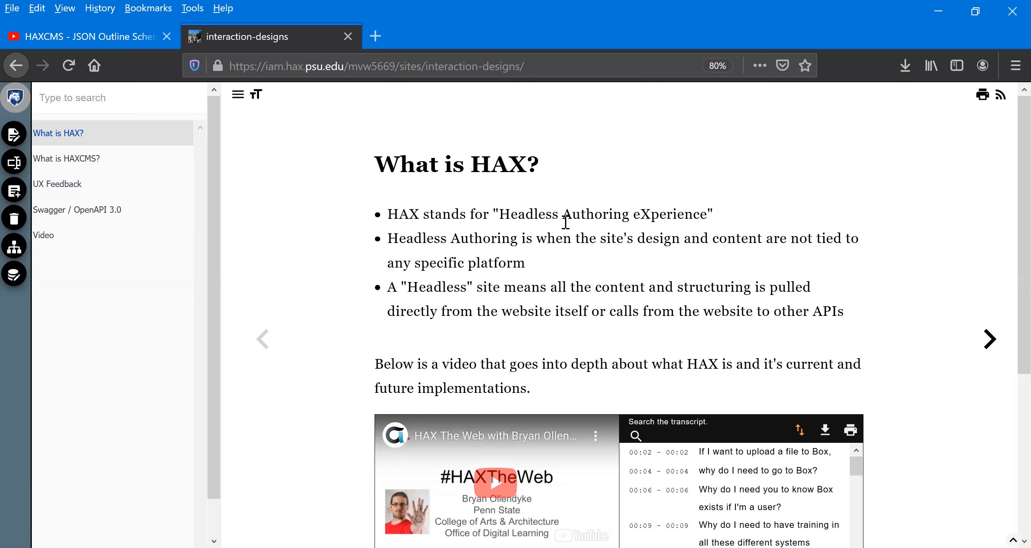
{"action": "double_click", "coordinate": [540, 216]}
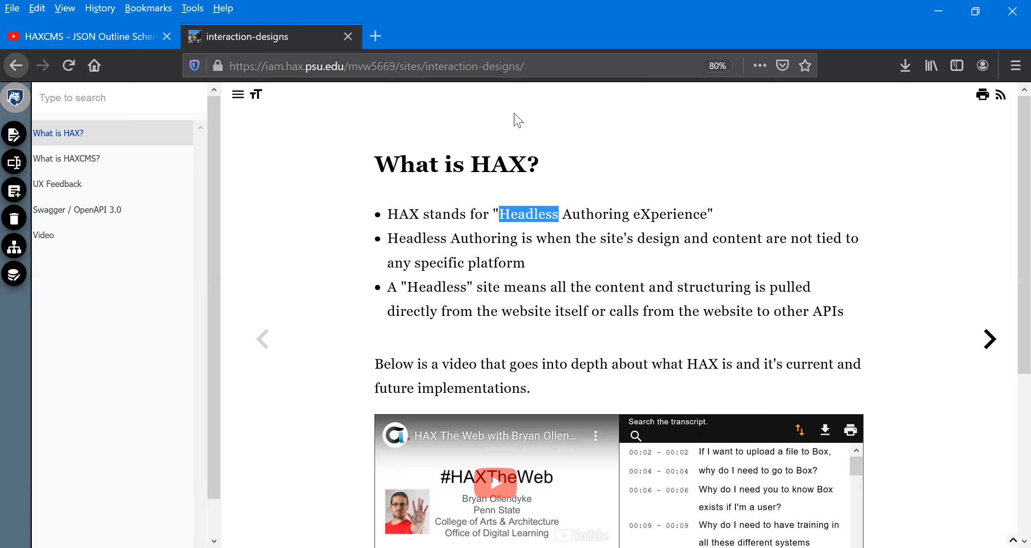
{"action": "left_click", "coordinate": [601, 193]}
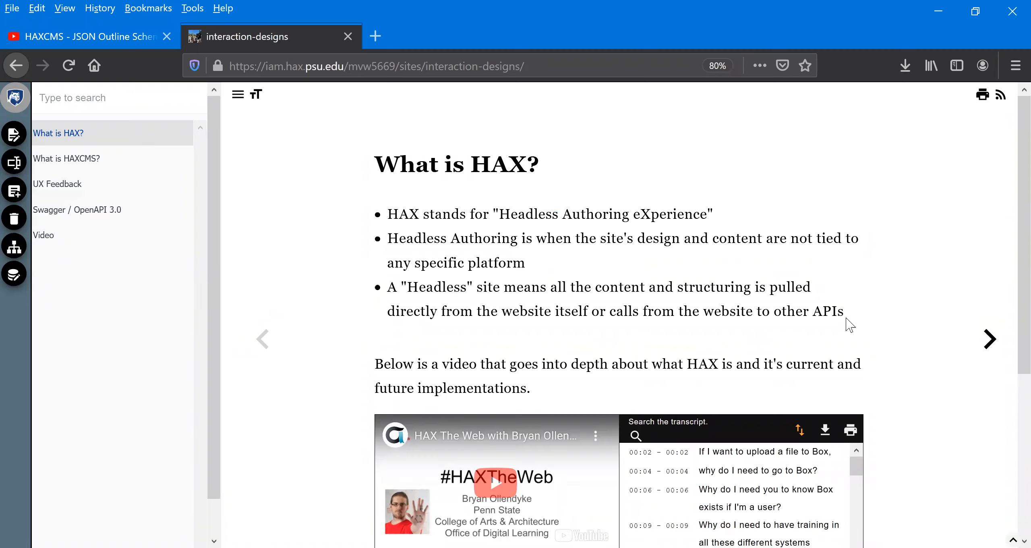
- Read the three bullets on the What is HAX? page, highlighting them all and then only the first one about what HAX stands for
{"action": "left_click_drag", "start_coordinate": [844, 313], "coordinate": [388, 213]}
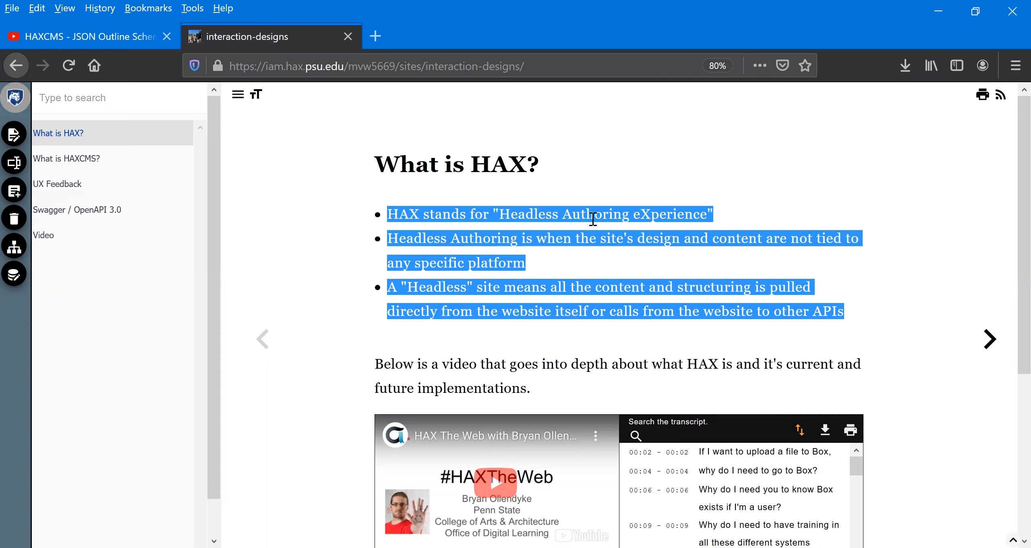
{"action": "left_click_drag", "start_coordinate": [716, 213], "coordinate": [388, 210]}
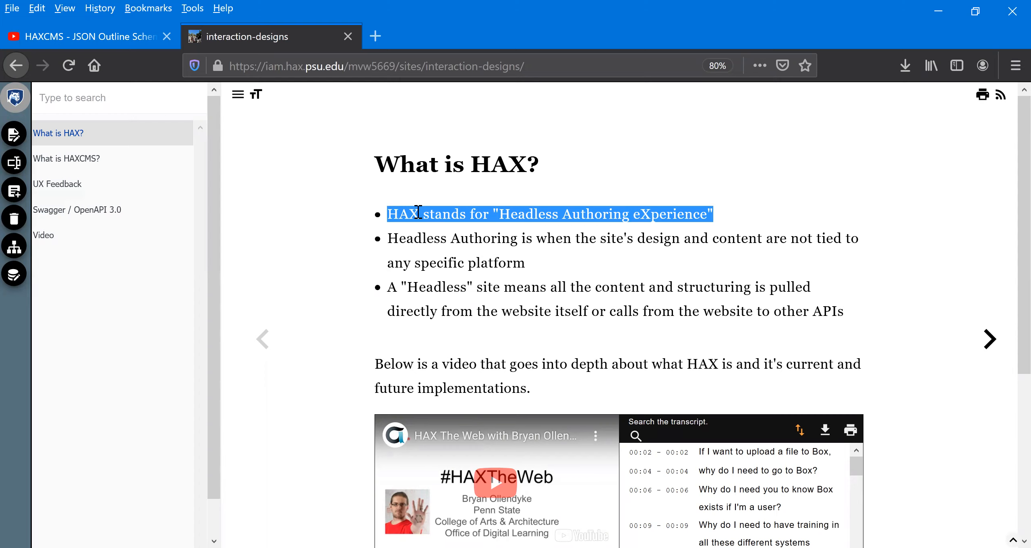
{"action": "left_click", "coordinate": [391, 213]}
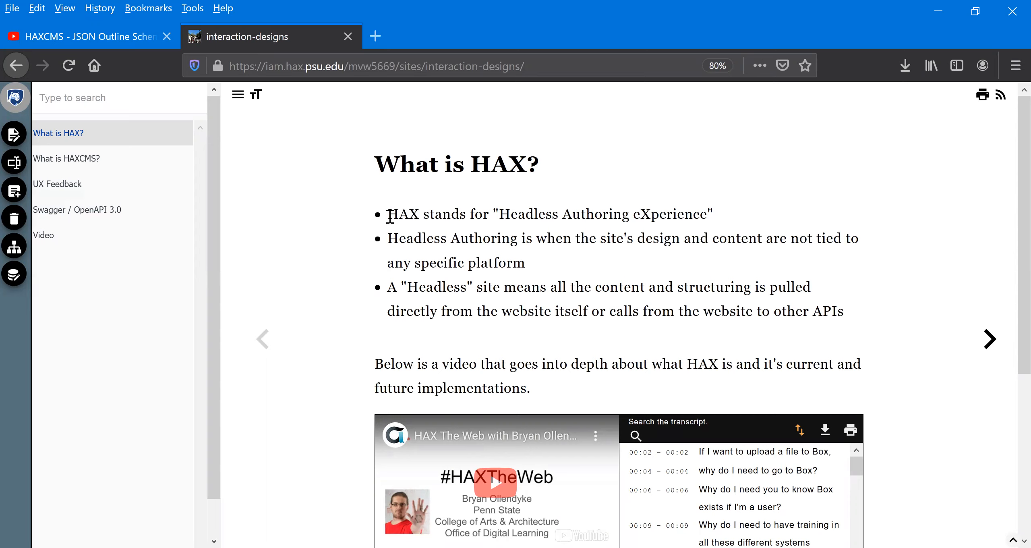
{"action": "left_click_drag", "start_coordinate": [393, 214], "coordinate": [712, 220]}
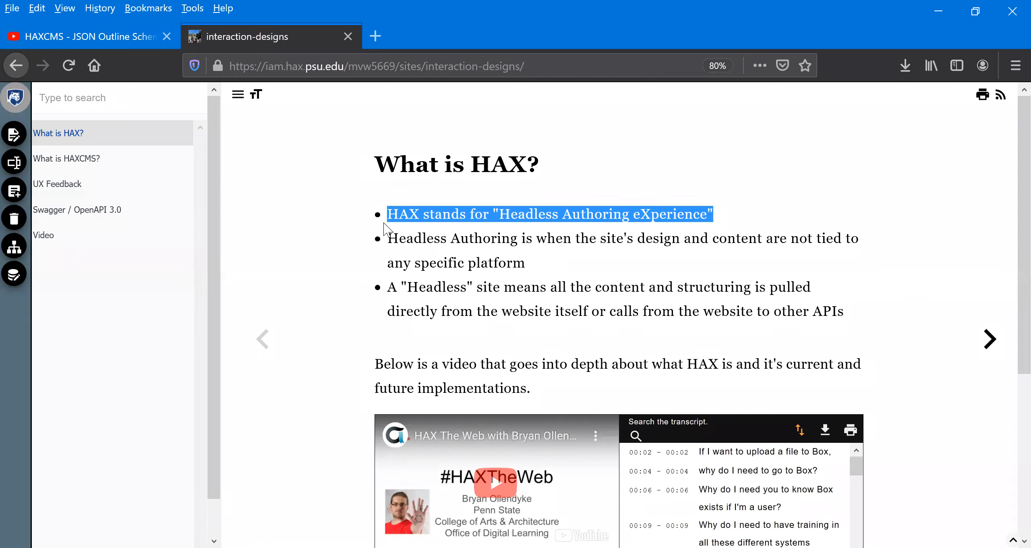
{"action": "triple_click", "coordinate": [746, 193]}
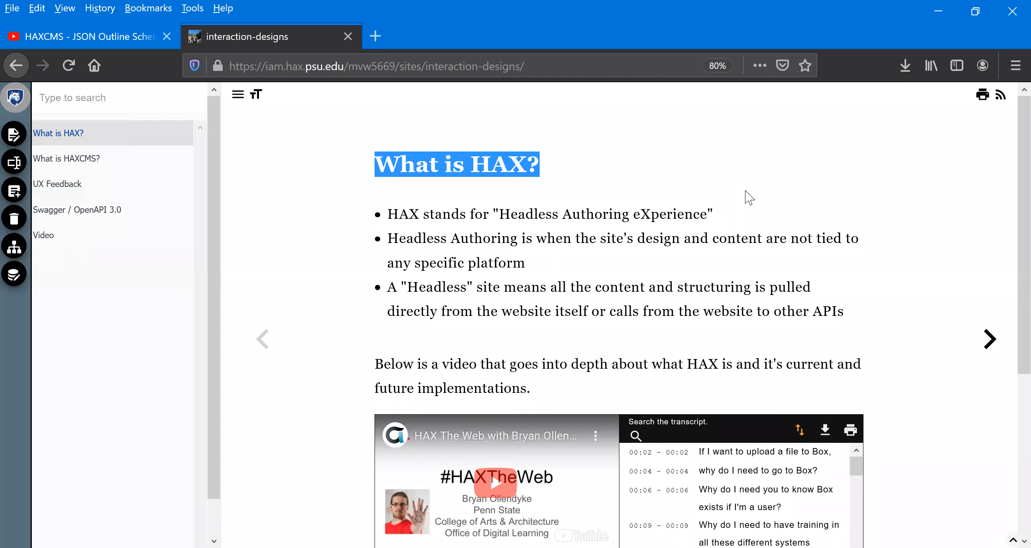
{"action": "left_click_drag", "start_coordinate": [522, 214], "coordinate": [388, 211]}
{"action": "left_click_drag", "start_coordinate": [672, 228], "coordinate": [719, 221]}
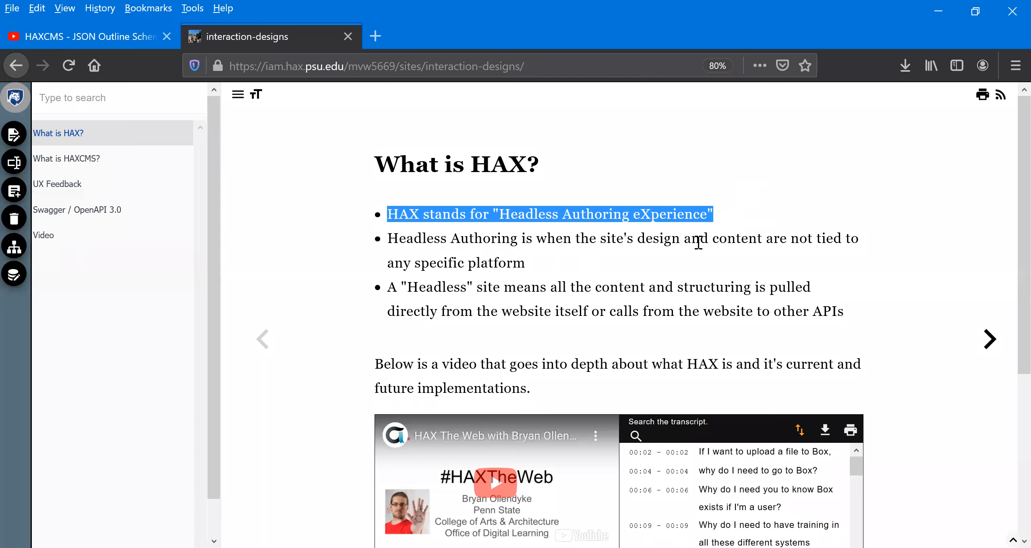
{"action": "left_click", "coordinate": [715, 219]}
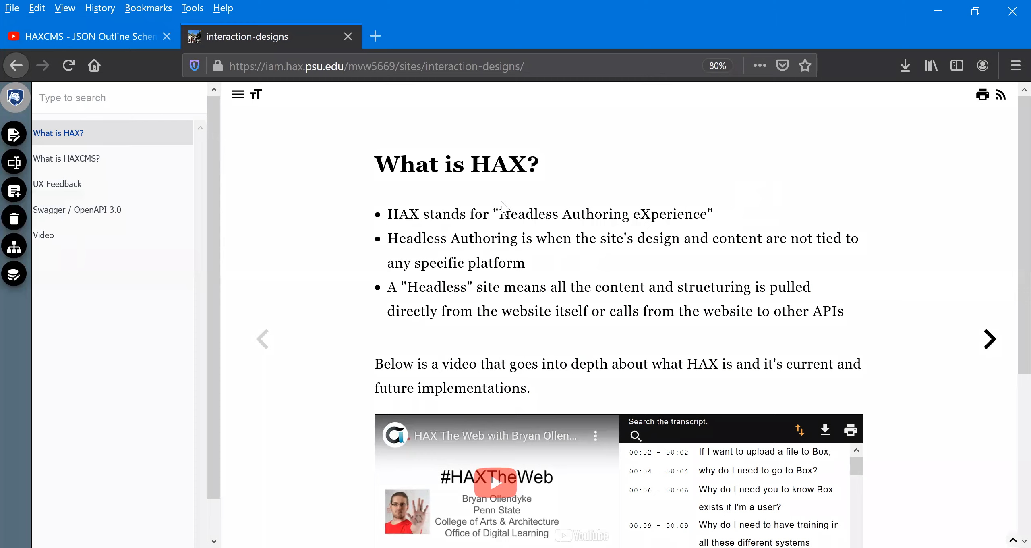
- Highlight the second and third bullets explaining headless authoring and what a "Headless" site means
{"action": "left_click_drag", "start_coordinate": [394, 237], "coordinate": [563, 265]}
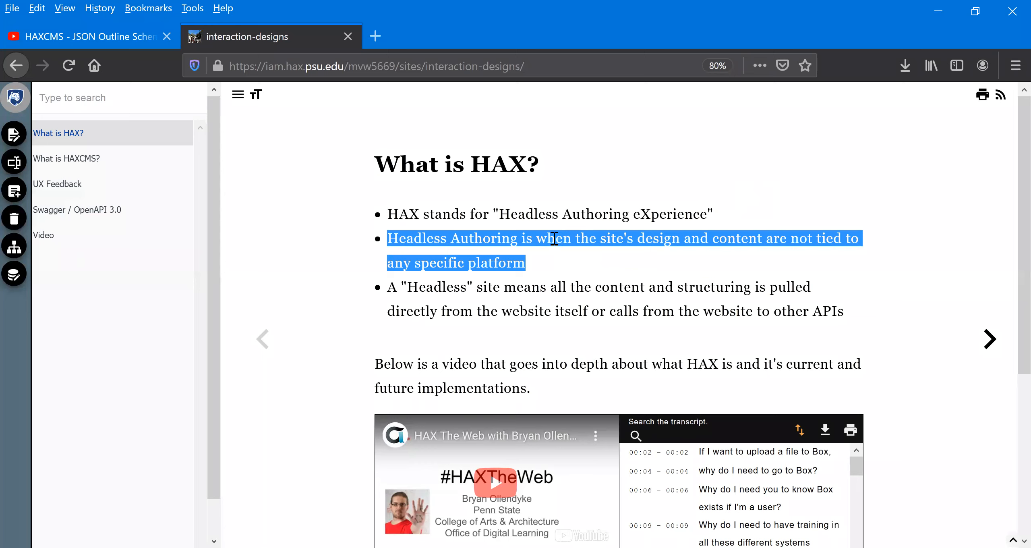
{"action": "left_click", "coordinate": [548, 210]}
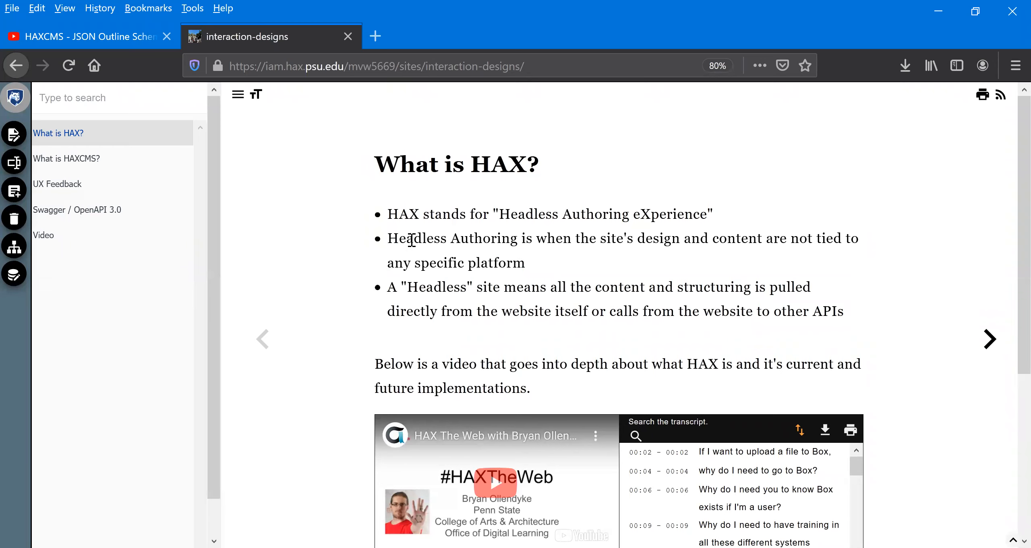
{"action": "left_click_drag", "start_coordinate": [525, 262], "coordinate": [390, 238]}
{"action": "left_click_drag", "start_coordinate": [387, 287], "coordinate": [856, 316]}
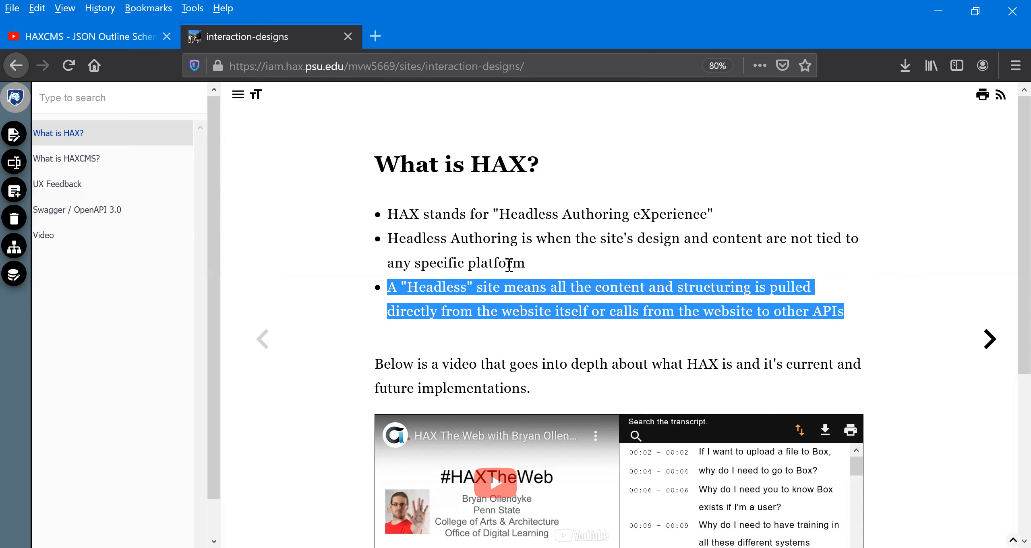
{"action": "left_click", "coordinate": [557, 183]}
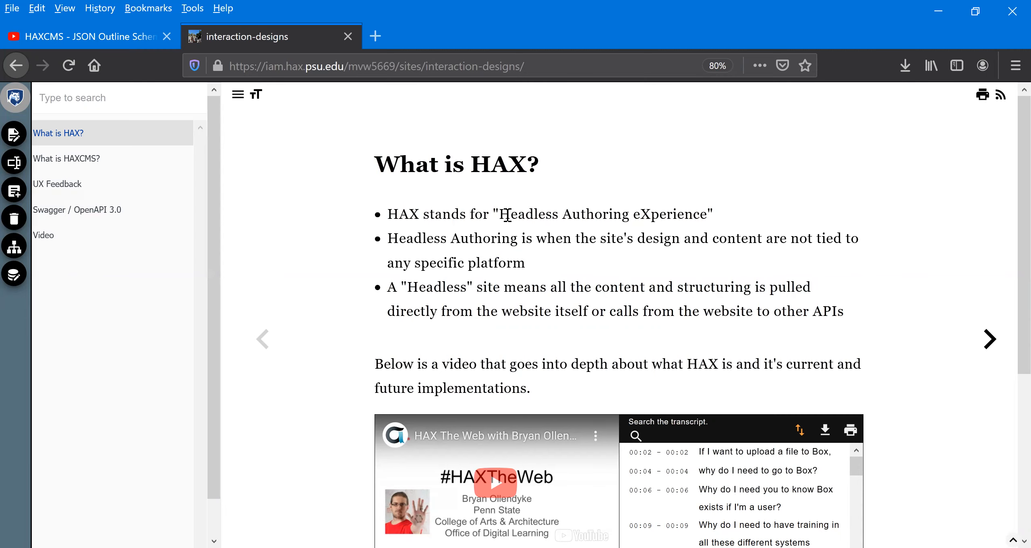
- Highlight "Headless" in the first bullet again and look over the embedded video and transcript below the text
{"action": "double_click", "coordinate": [525, 213]}
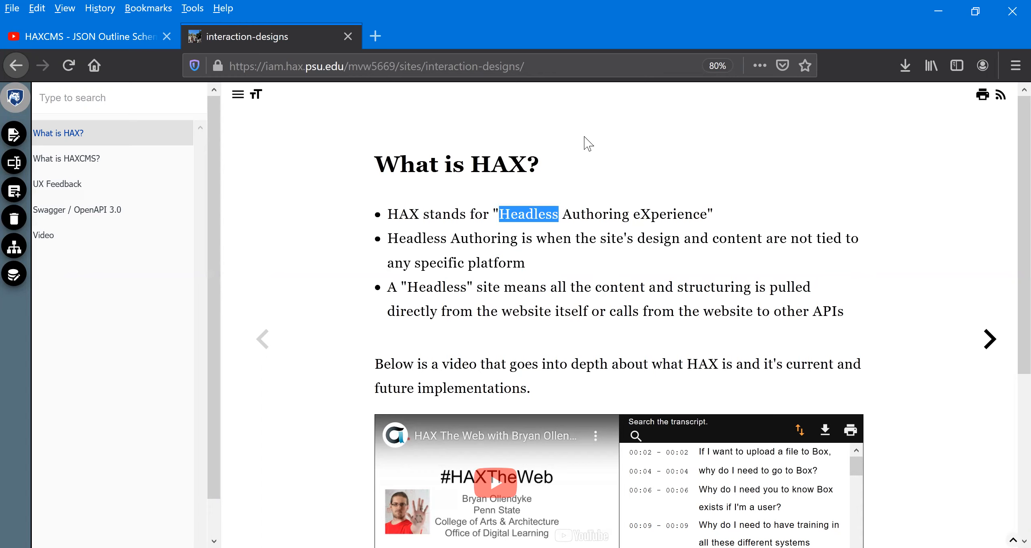
{"action": "triple_click", "coordinate": [599, 150]}
{"action": "left_click", "coordinate": [596, 195]}
{"action": "triple_click", "coordinate": [593, 189]}
{"action": "left_click", "coordinate": [542, 194]}
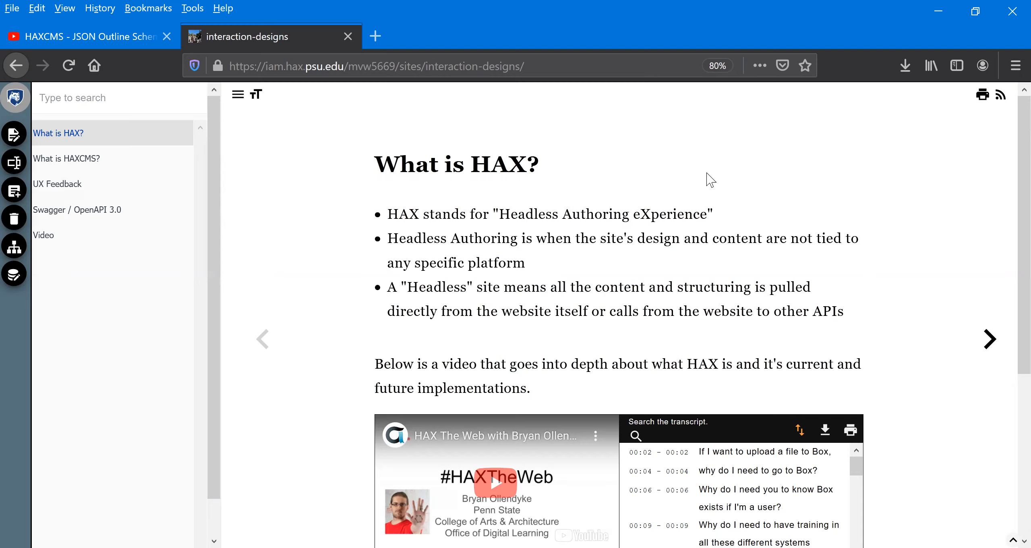
{"action": "scroll", "coordinate": [681, 235], "scroll_direction": "down", "scroll_amount": 10}
{"action": "scroll", "coordinate": [681, 236], "scroll_direction": "up", "scroll_amount": 3}
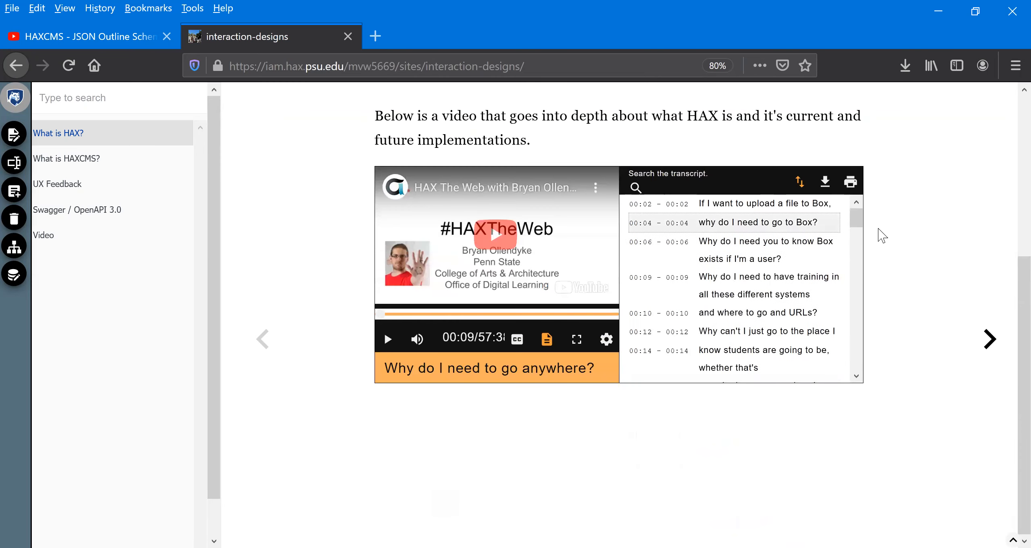
{"action": "scroll", "coordinate": [886, 233], "scroll_direction": "up", "scroll_amount": 5}
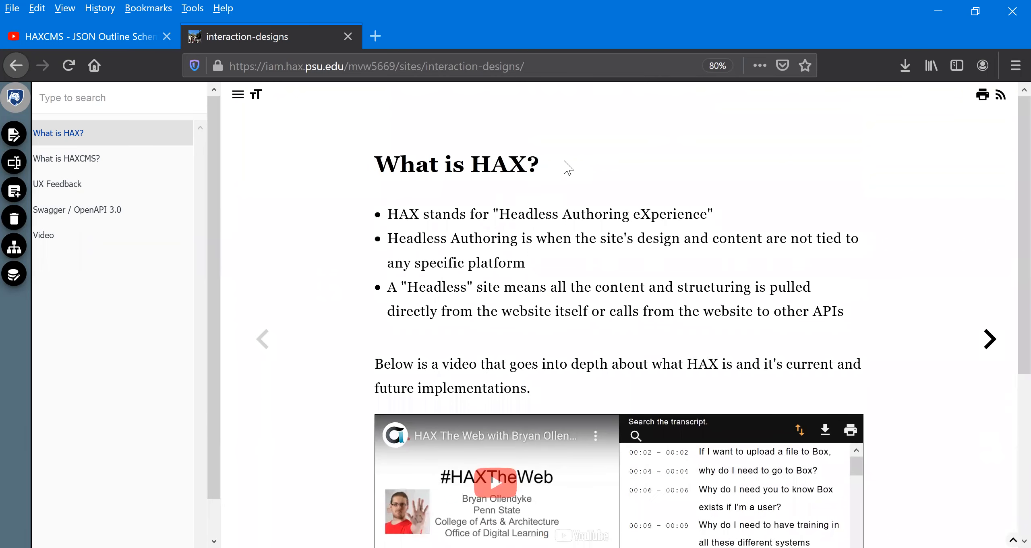
- View the What is HAXCMS?, UX Feedback and Swagger / OpenAPI 3.0 pages, and return to What is HAX?
{"action": "left_click", "coordinate": [104, 161]}
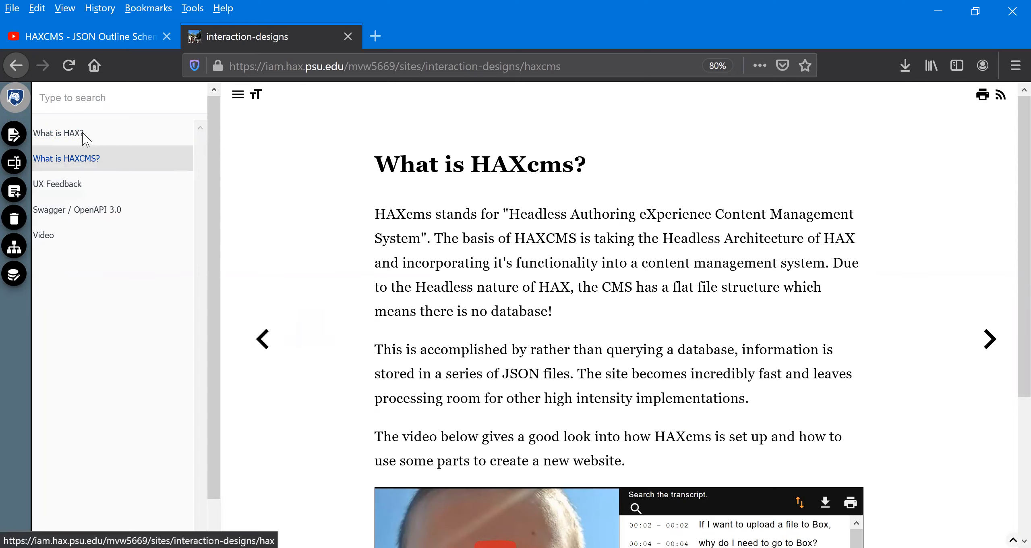
{"action": "left_click", "coordinate": [65, 184]}
{"action": "left_click", "coordinate": [68, 210]}
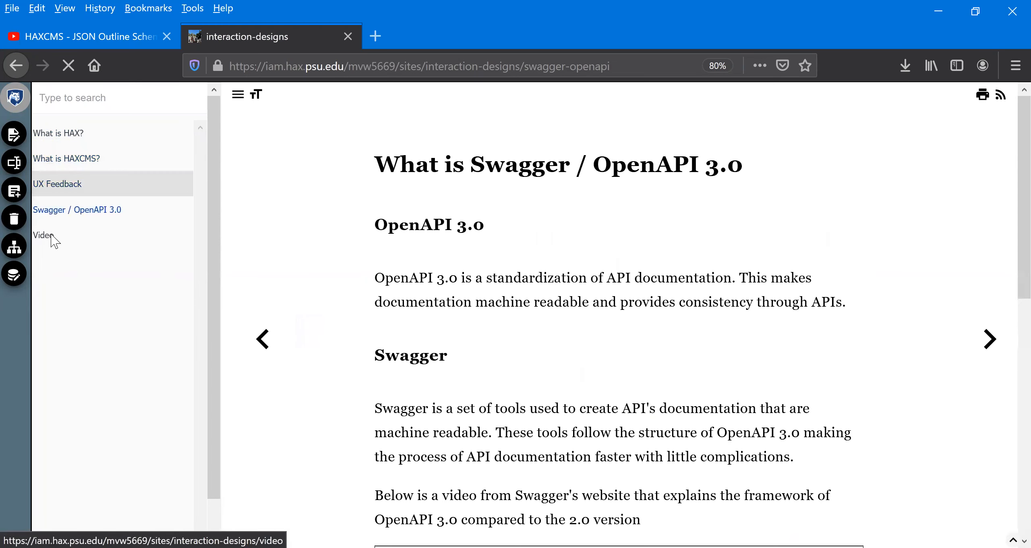
{"action": "left_click", "coordinate": [77, 136]}
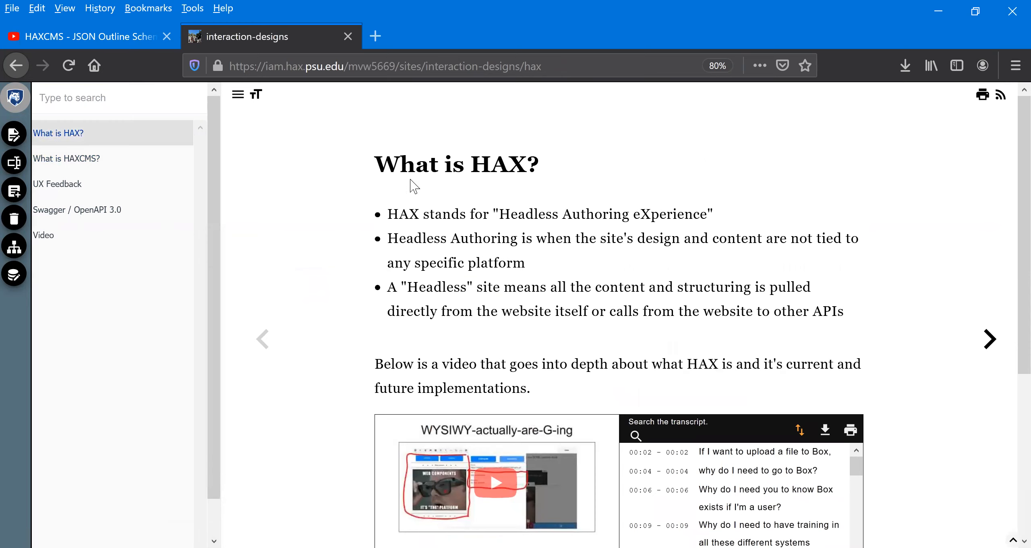
- Highlight the bullet list on the What is HAX? page and clear the selection
{"action": "left_click_drag", "start_coordinate": [410, 216], "coordinate": [797, 356]}
{"action": "left_click_drag", "start_coordinate": [768, 315], "coordinate": [767, 315]}
{"action": "left_click", "coordinate": [632, 183]}
- Open the What is HAXCMS? page in edit mode, toggle the editing panel, and cancel editing
{"action": "left_click", "coordinate": [91, 153]}
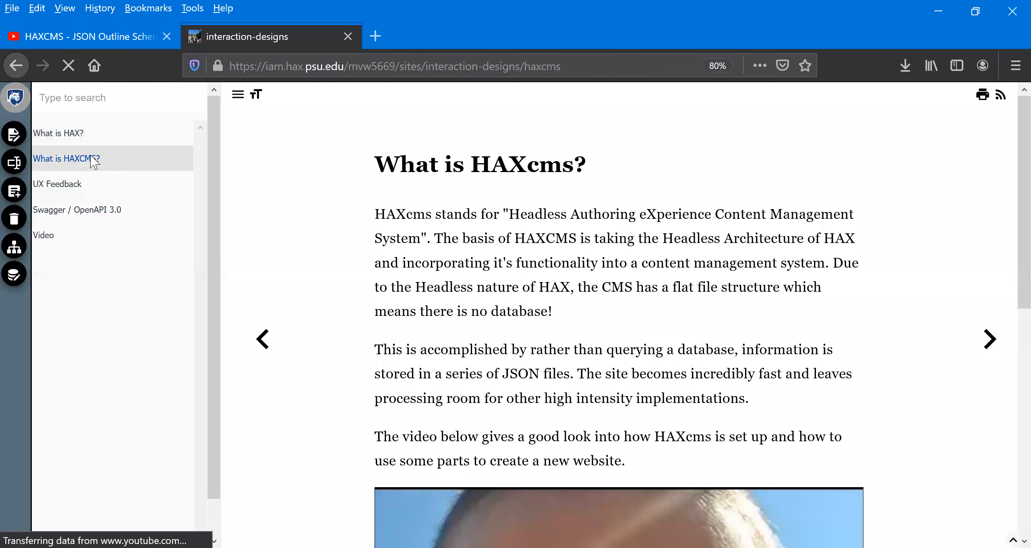
{"action": "left_click", "coordinate": [19, 139]}
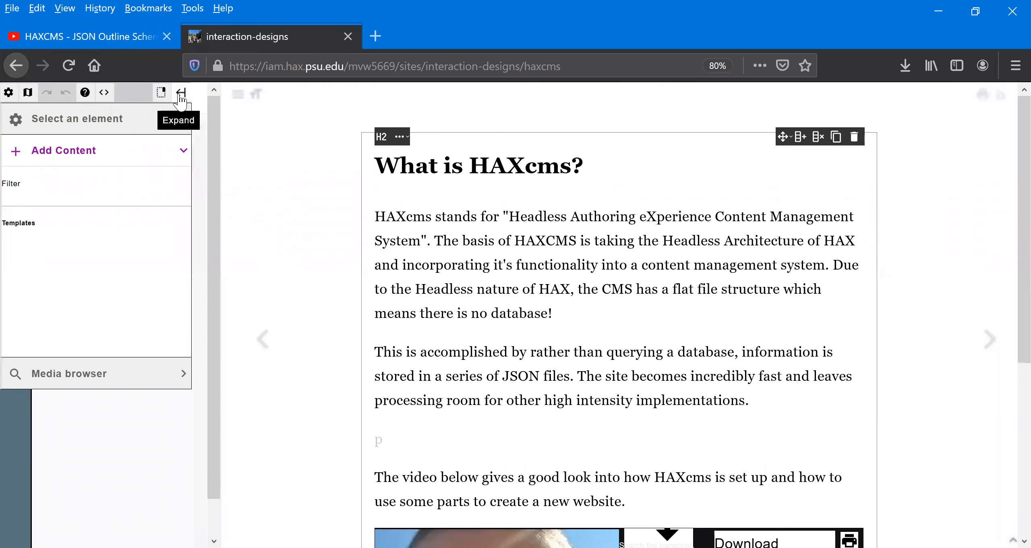
{"action": "left_click", "coordinate": [180, 92]}
{"action": "left_click", "coordinate": [14, 163]}
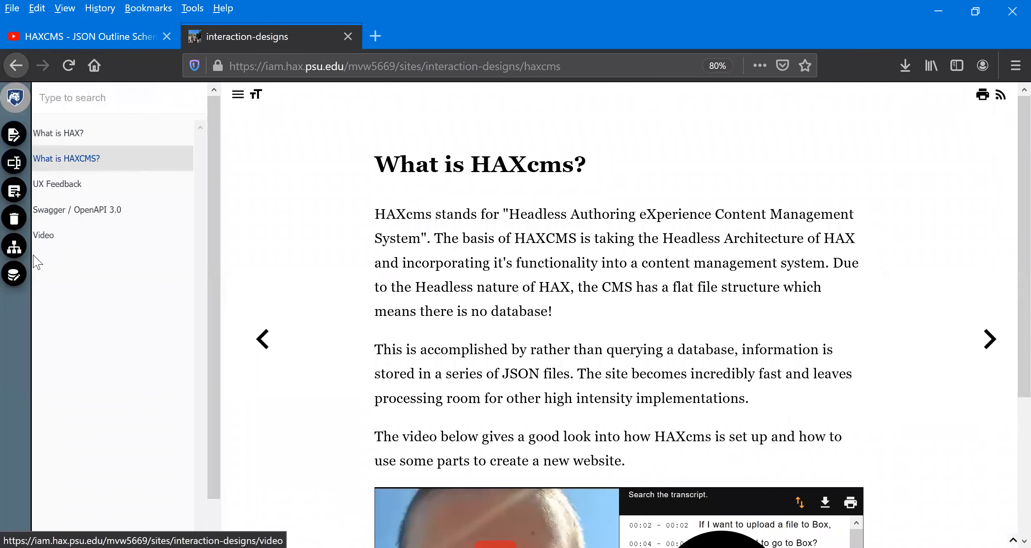
- Delete the Video page from the site and confirm the deletion
{"action": "left_click", "coordinate": [46, 238]}
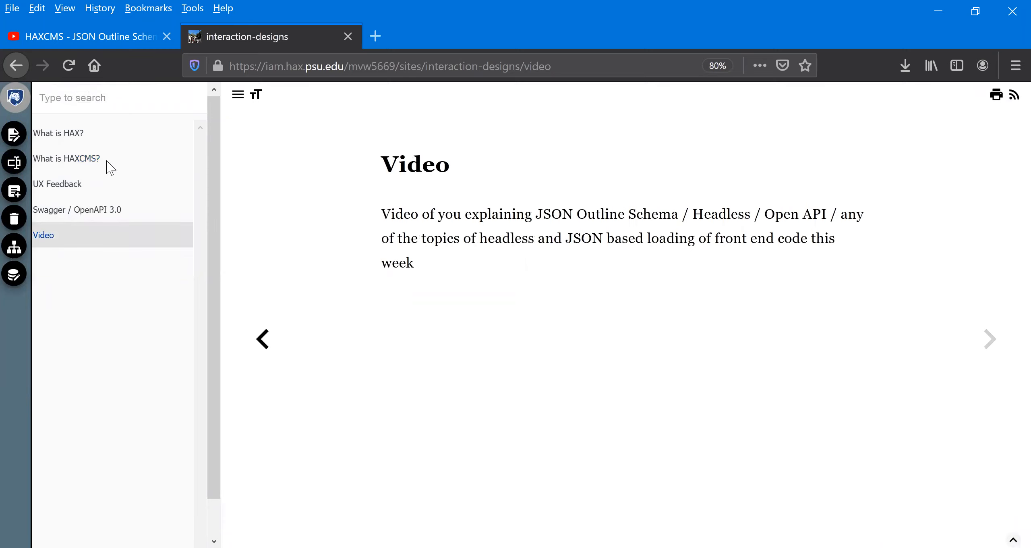
{"action": "left_click", "coordinate": [14, 217]}
{"action": "left_click", "coordinate": [335, 341]}
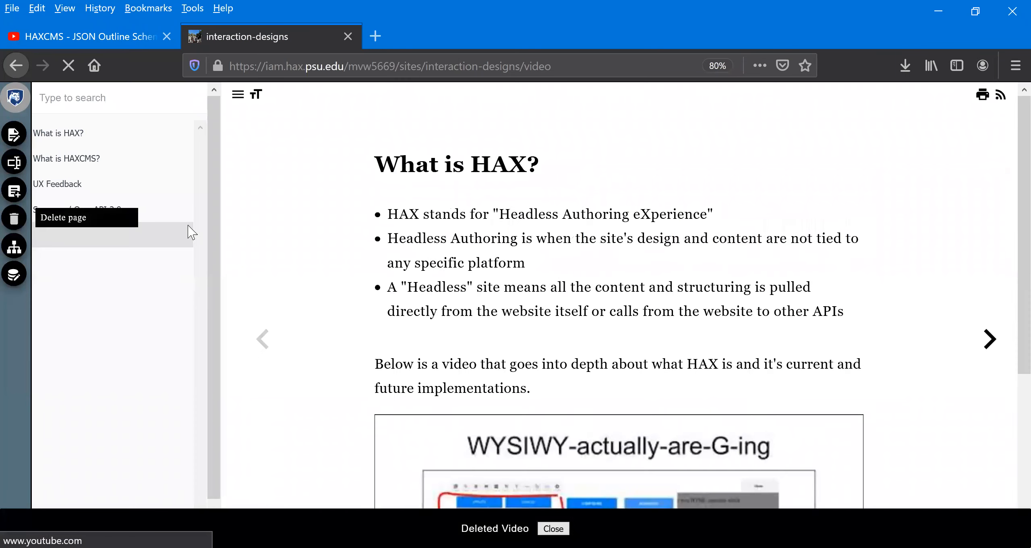
- Try twice to edit the What is HAX? page with the Add Content templates, reloading the page without saving each time
{"action": "left_click", "coordinate": [14, 134]}
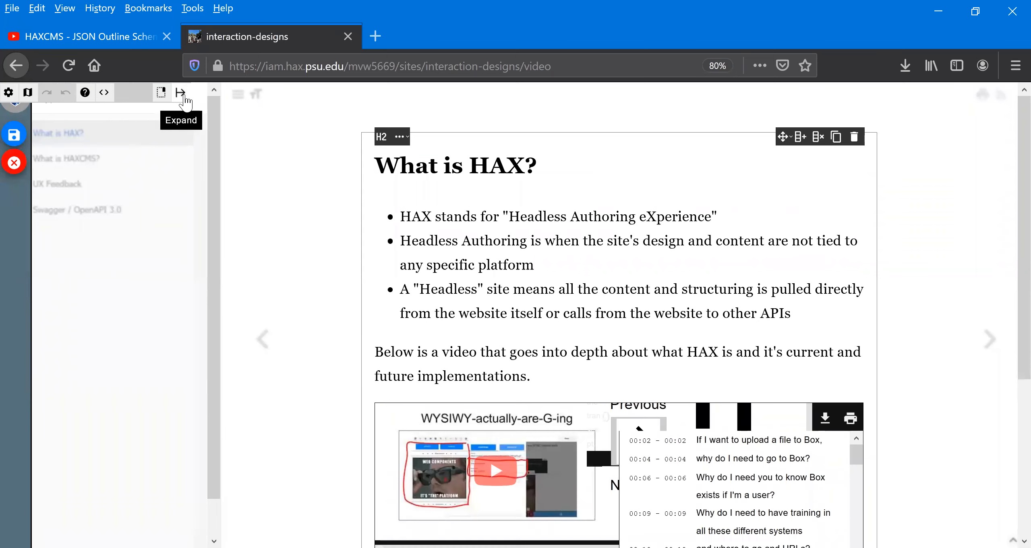
{"action": "left_click", "coordinate": [184, 99]}
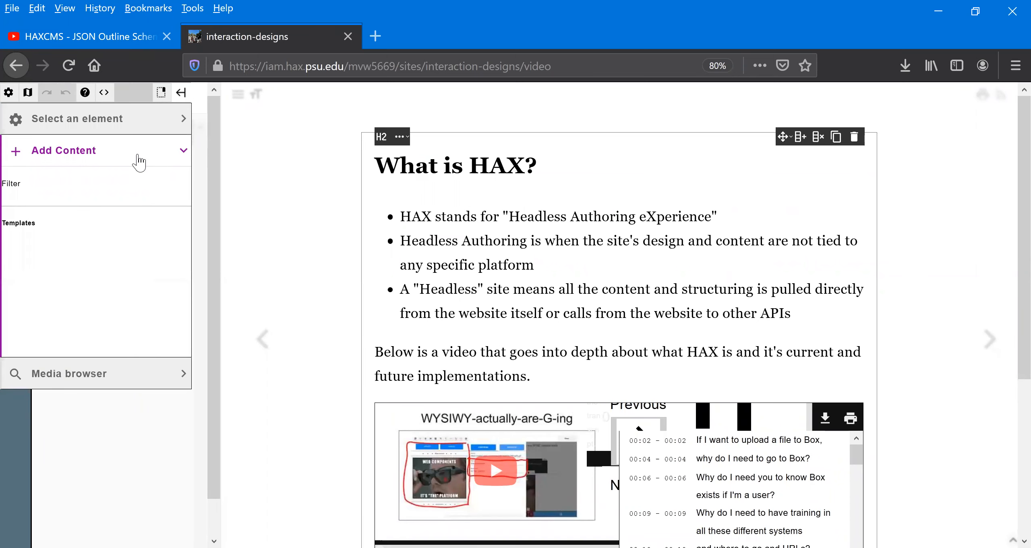
{"action": "key", "text": "F5"}
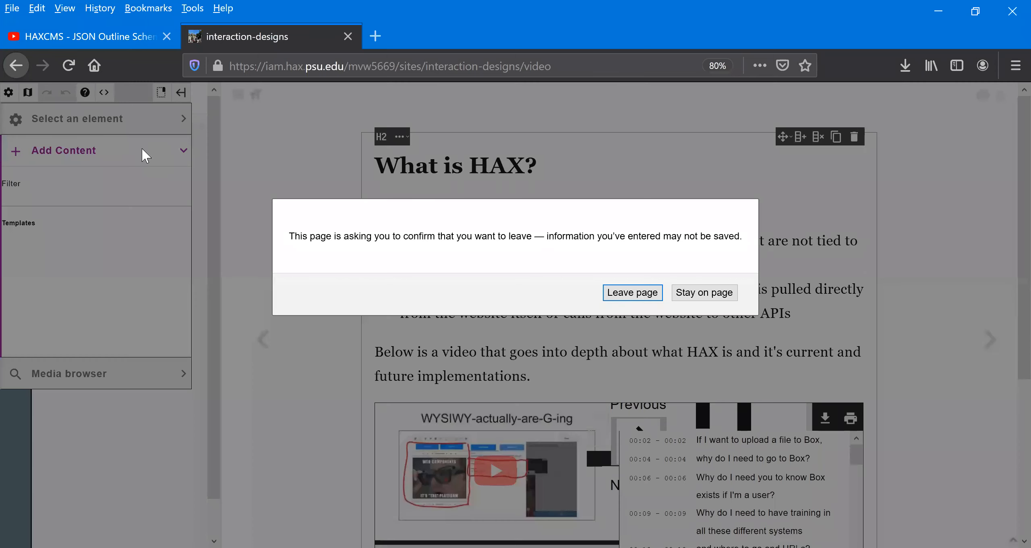
{"action": "key", "text": "Return"}
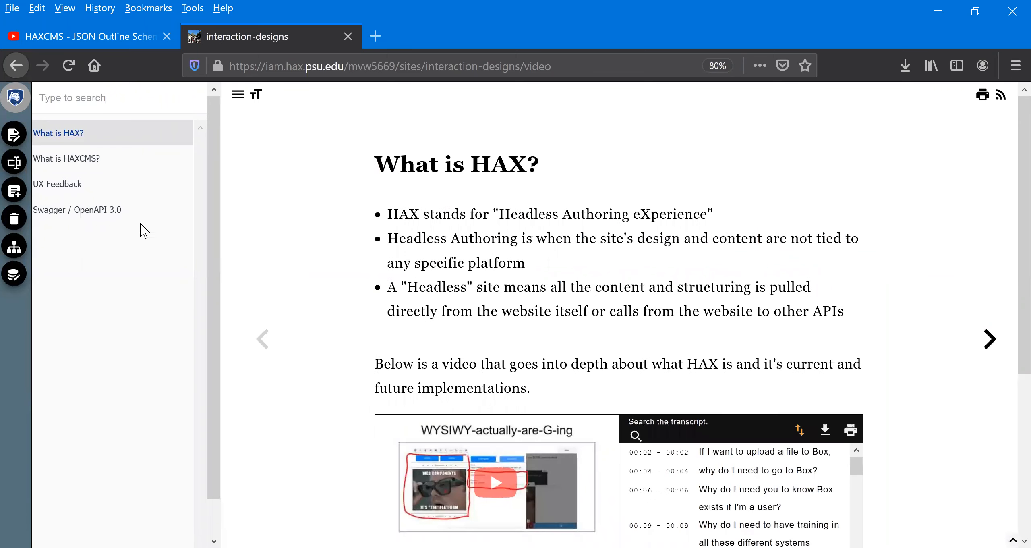
{"action": "left_click", "coordinate": [14, 134]}
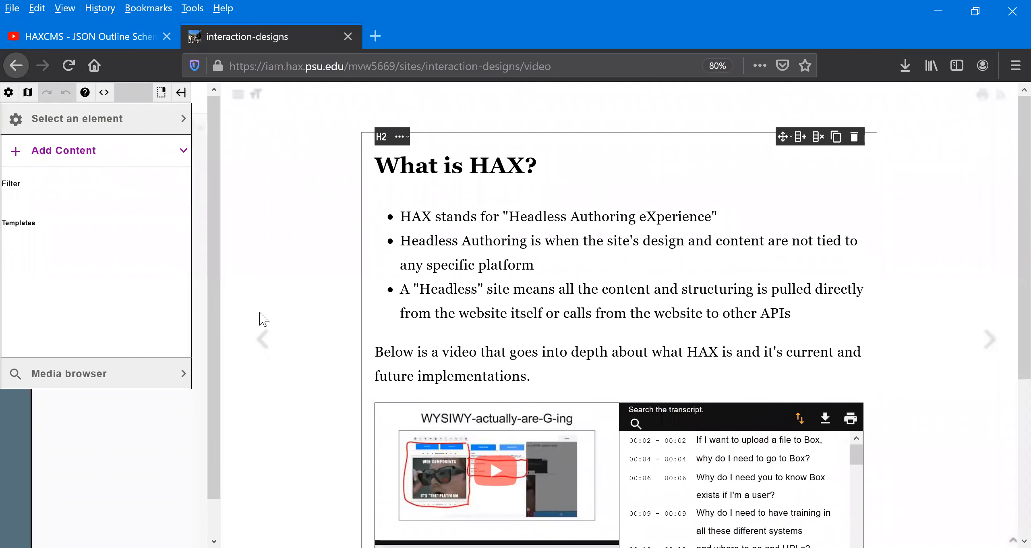
{"action": "key", "text": "F5"}
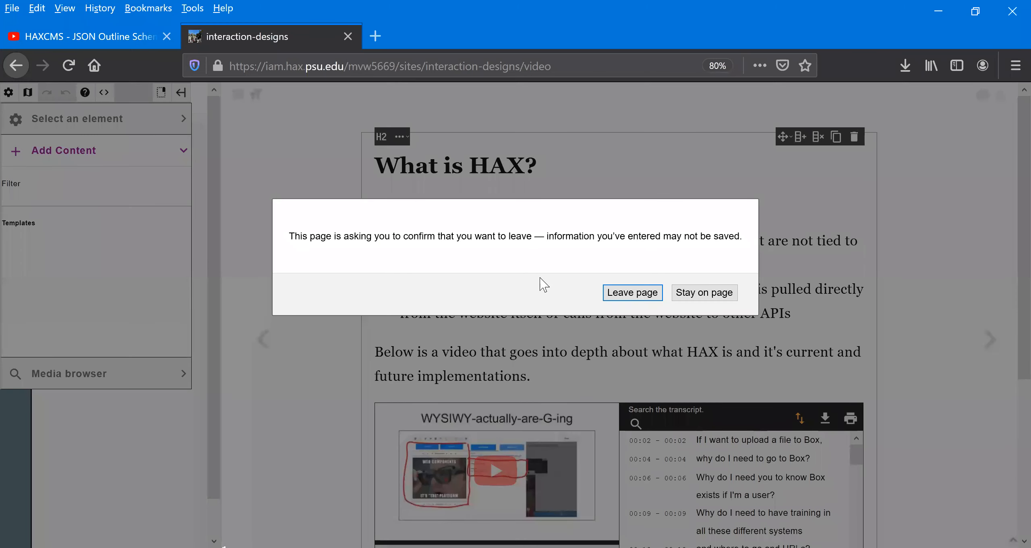
{"action": "key", "text": "Return"}
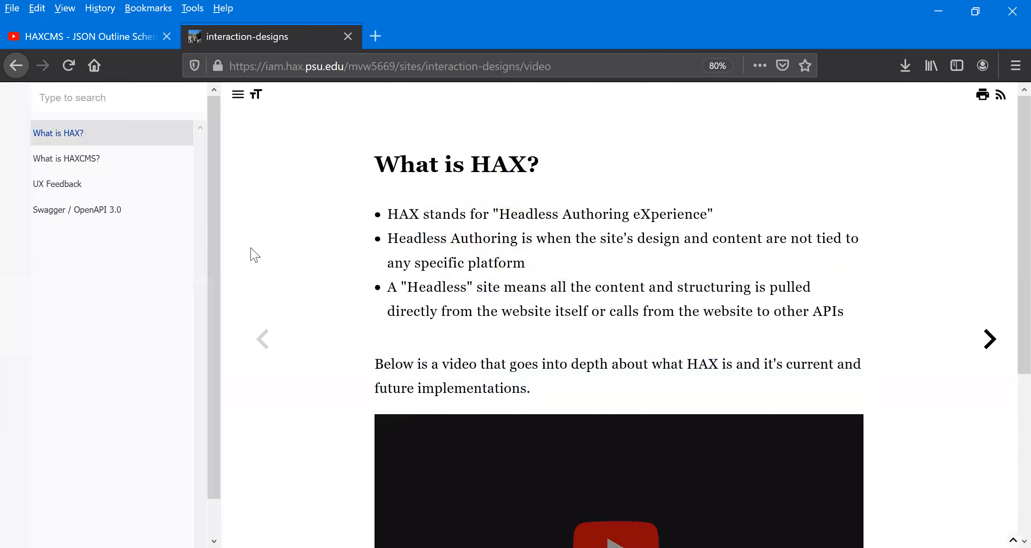
- Inspect the HTML elements of the What is HAX? page in the developer tools, and close them
{"action": "key", "text": "ctrl+shift+i"}
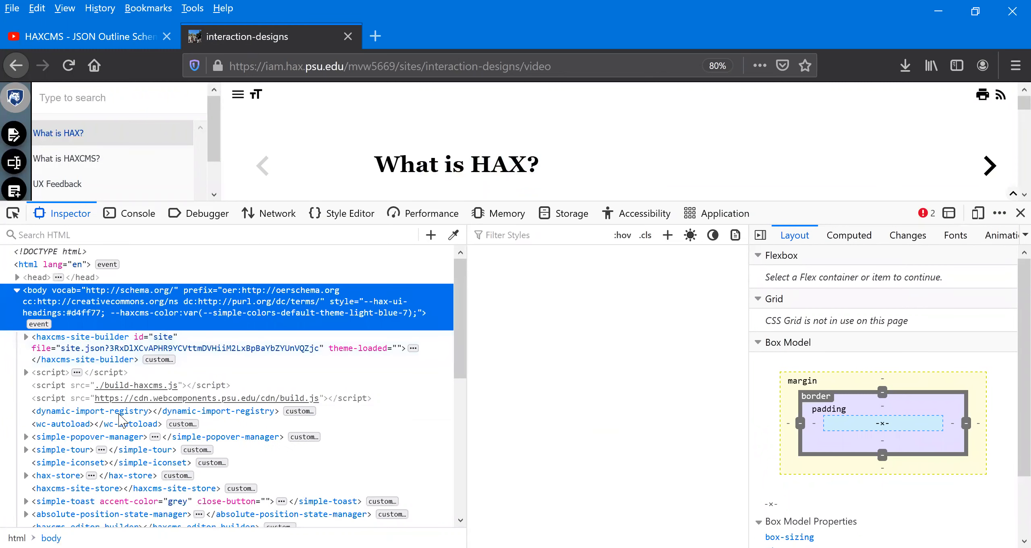
{"action": "scroll", "coordinate": [121, 421], "scroll_direction": "down", "scroll_amount": 1}
{"action": "scroll", "coordinate": [65, 342], "scroll_direction": "down", "scroll_amount": 4}
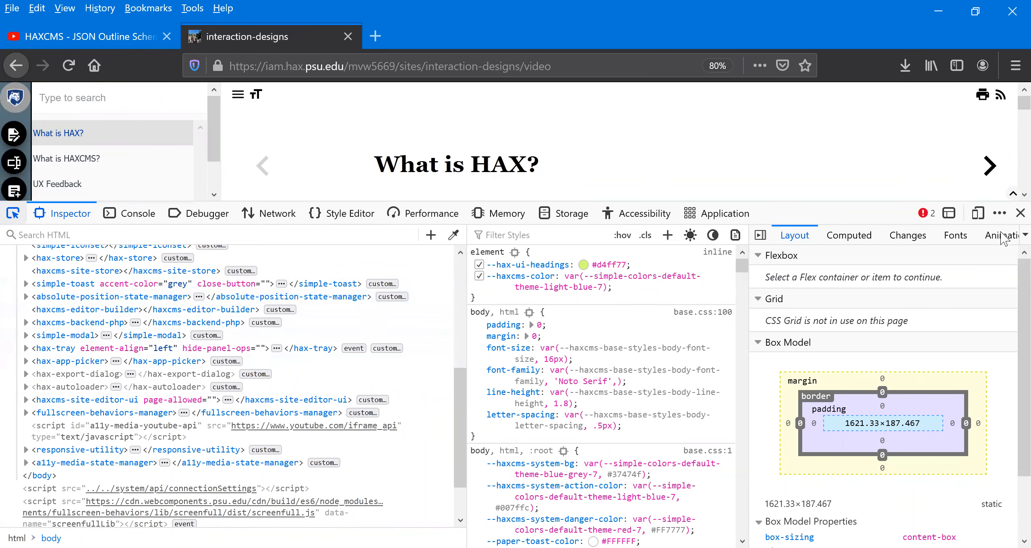
{"action": "left_click", "coordinate": [1020, 213]}
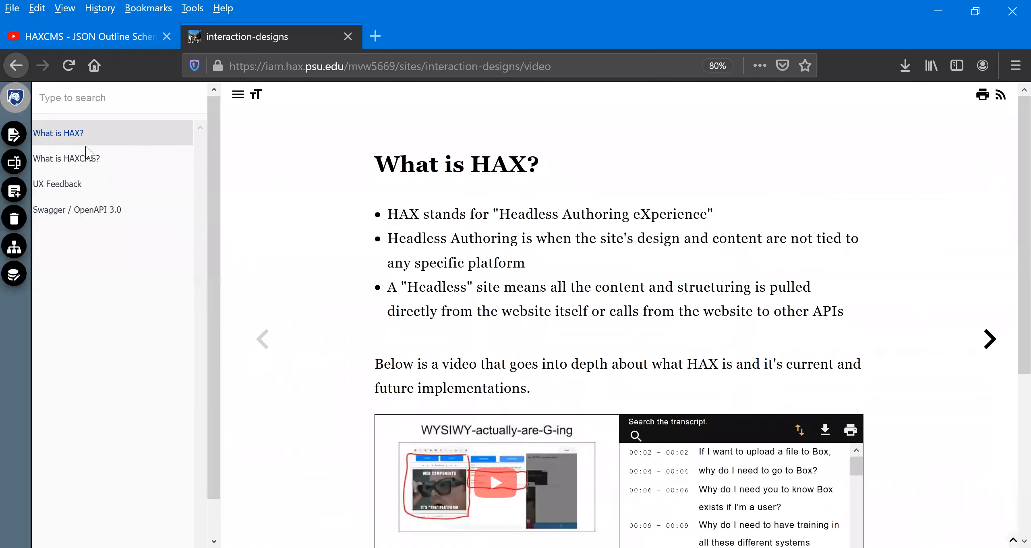
{"action": "left_click", "coordinate": [22, 133]}
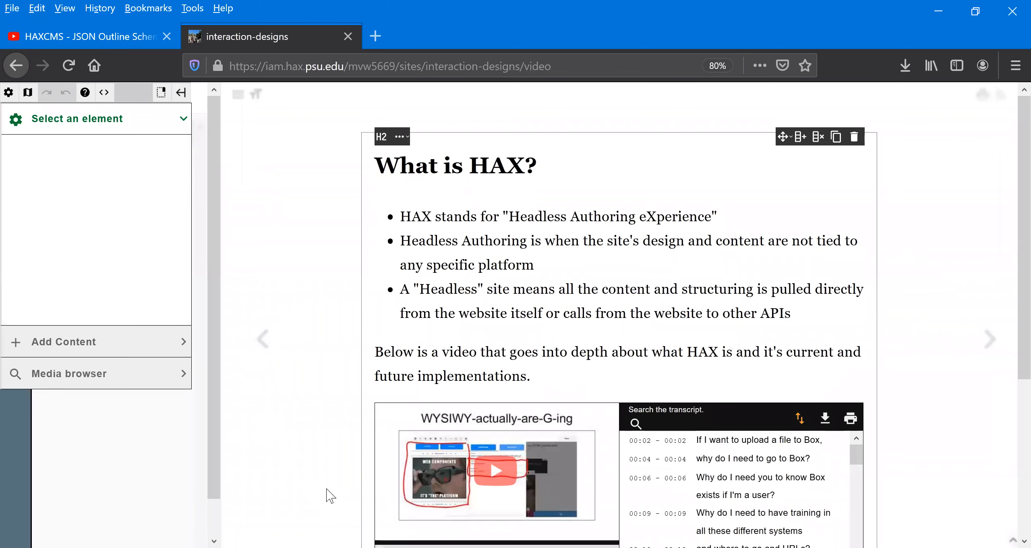
{"action": "key", "text": "F5"}
{"action": "key", "text": "Return"}
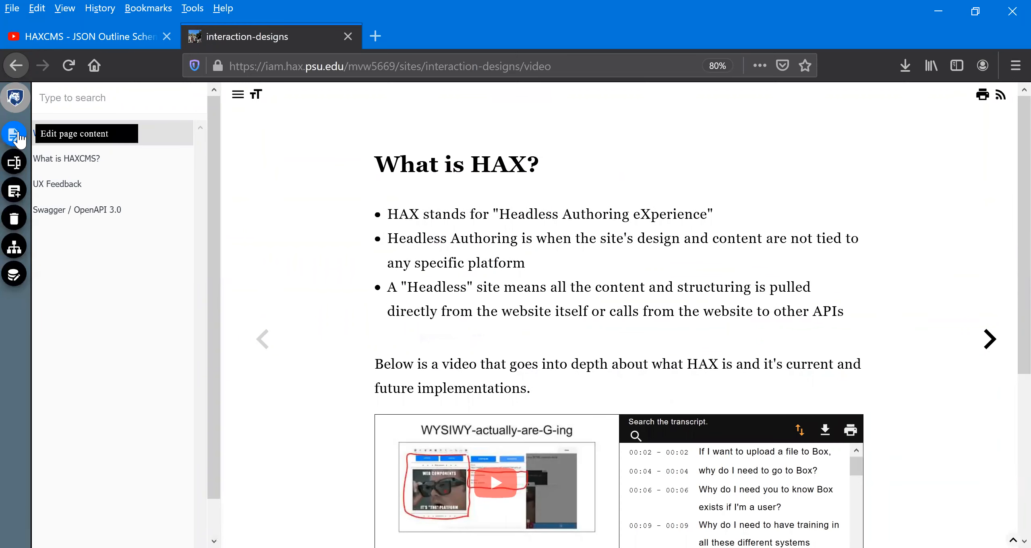
- Open the What is HAX? page in edit mode and check the element settings and Add Content options for the heading and first bullet
{"action": "left_click", "coordinate": [17, 135]}
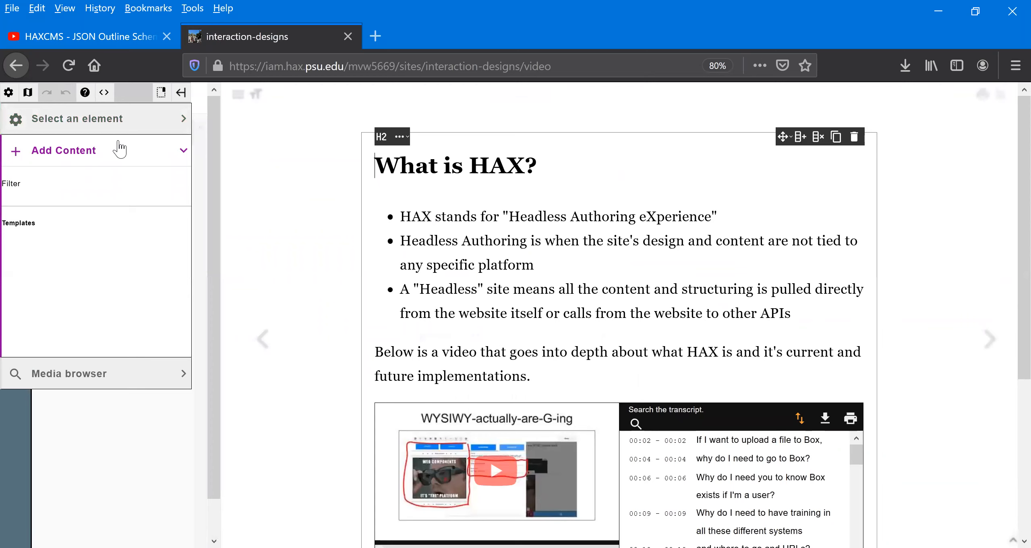
{"action": "left_click", "coordinate": [87, 128]}
{"action": "left_click", "coordinate": [508, 160]}
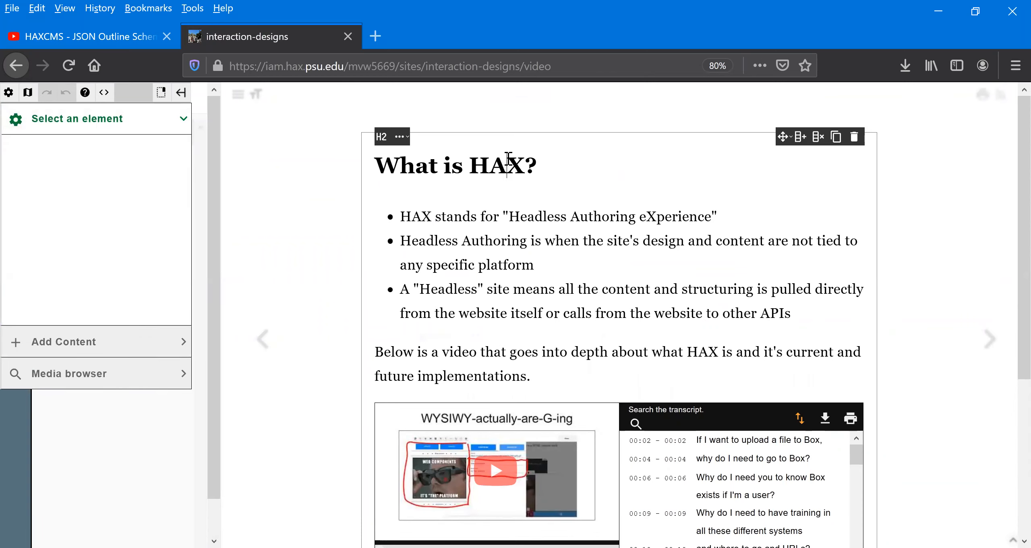
{"action": "left_click", "coordinate": [509, 217]}
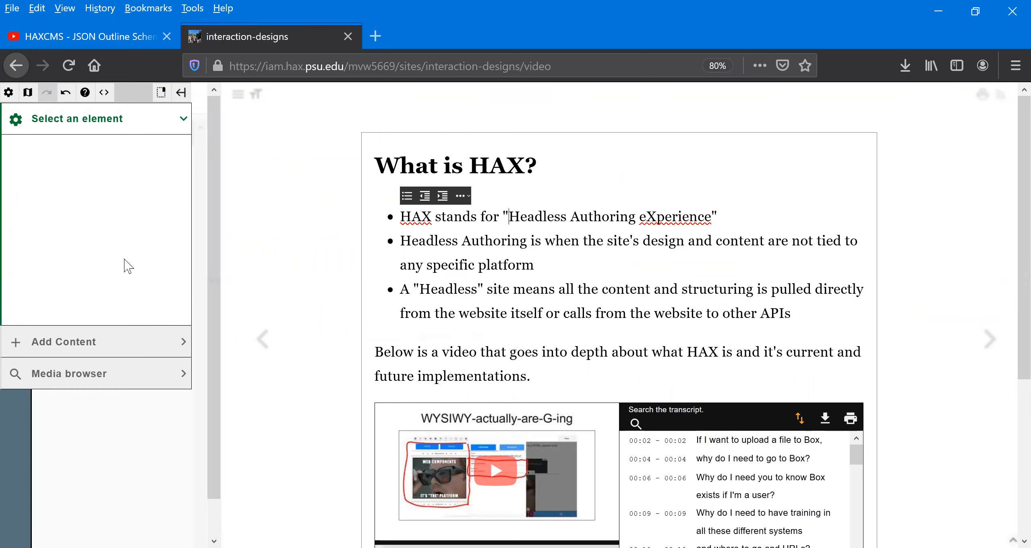
{"action": "left_click", "coordinate": [115, 130]}
{"action": "left_click", "coordinate": [92, 153]}
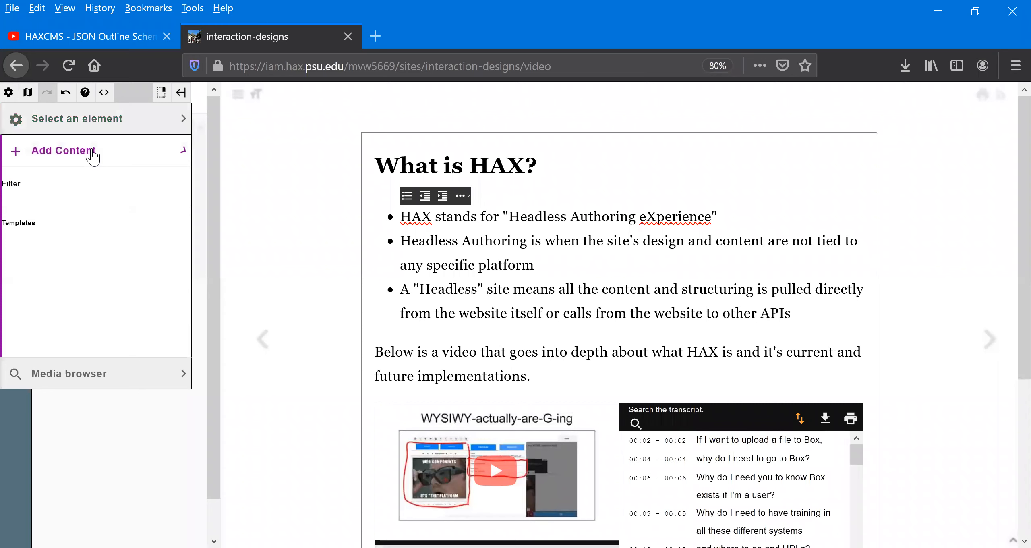
{"action": "left_click", "coordinate": [313, 316]}
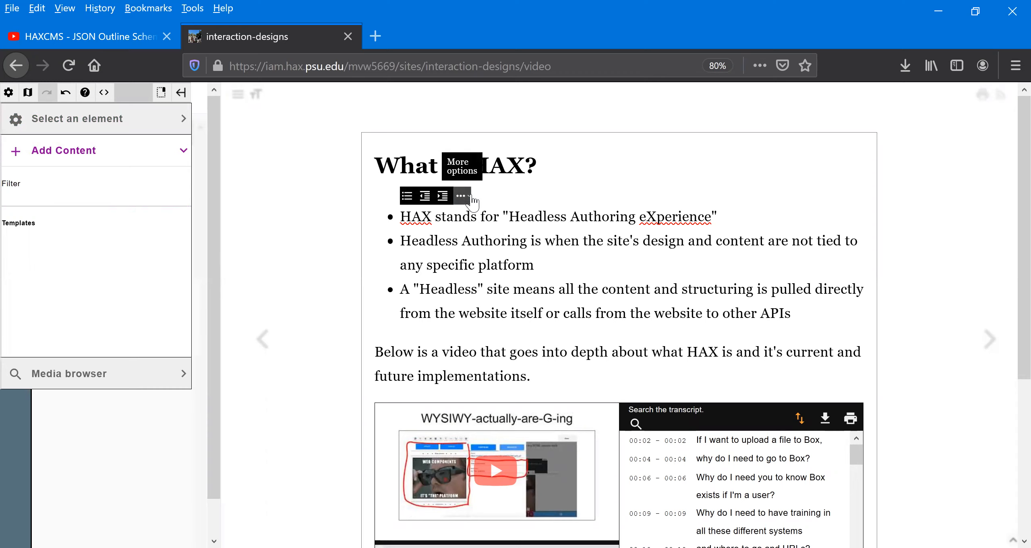
- Show the formatting controls of the heading, intro paragraph and second bullet, and review the embedded video with its transcript
{"action": "left_click", "coordinate": [498, 166]}
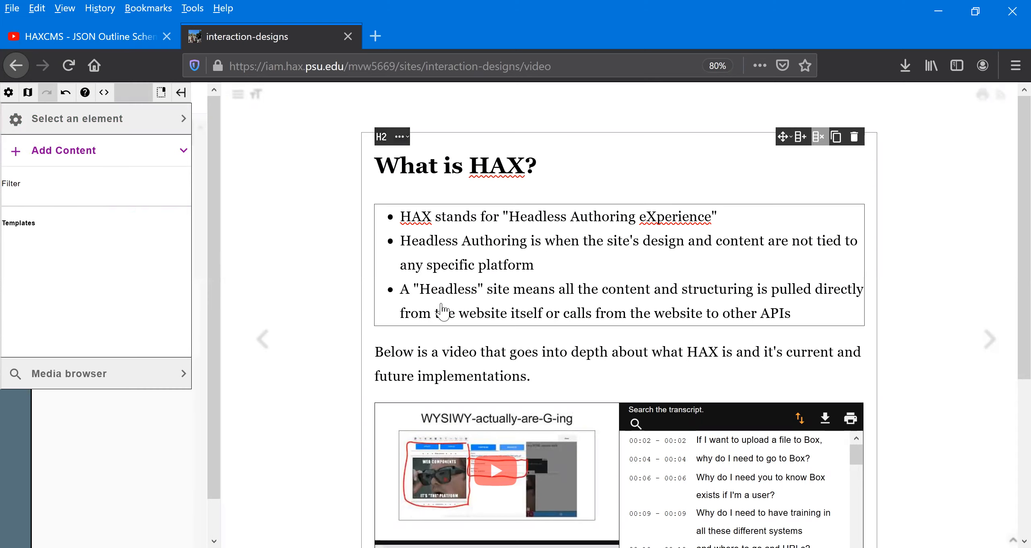
{"action": "left_click", "coordinate": [450, 352]}
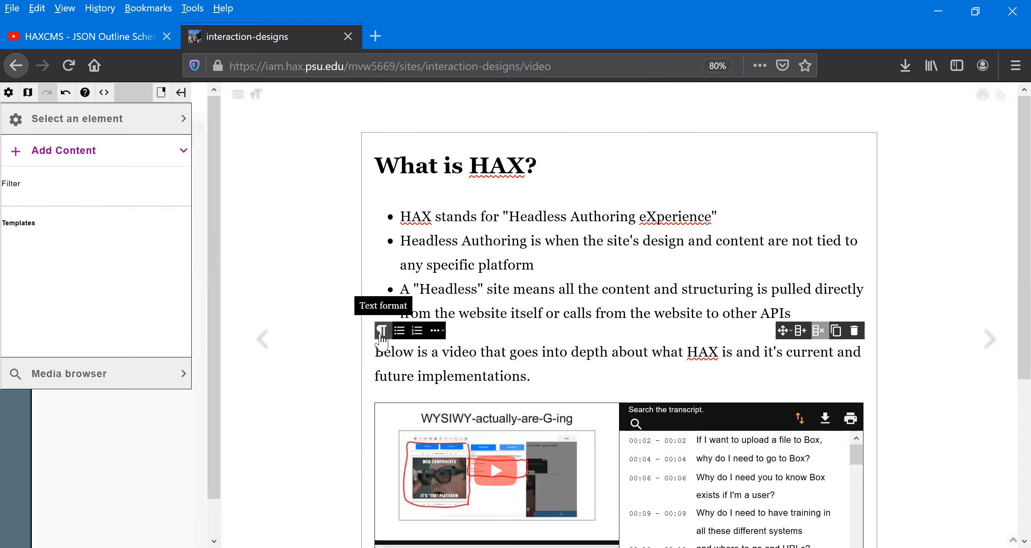
{"action": "left_click", "coordinate": [529, 248]}
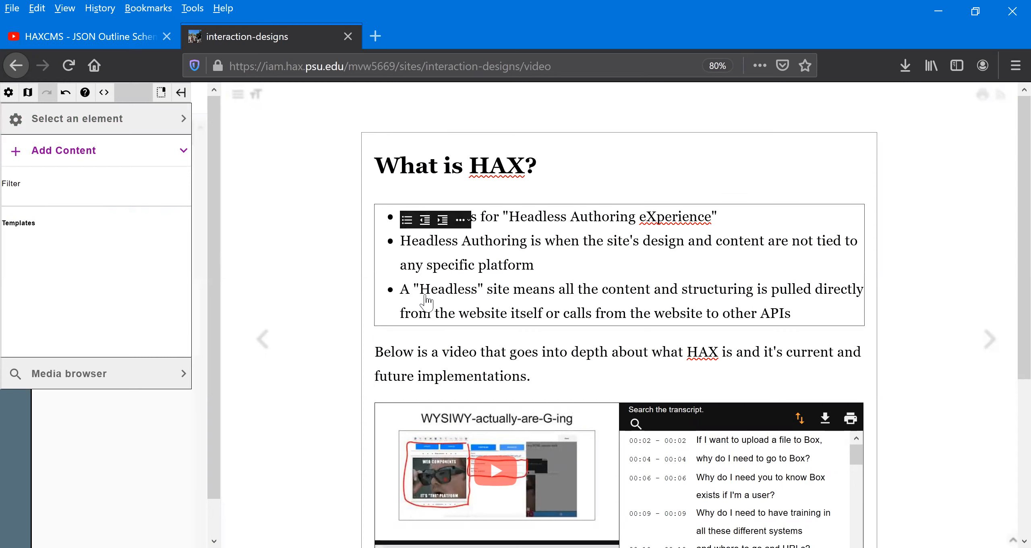
{"action": "scroll", "coordinate": [419, 290], "scroll_direction": "down", "scroll_amount": 3}
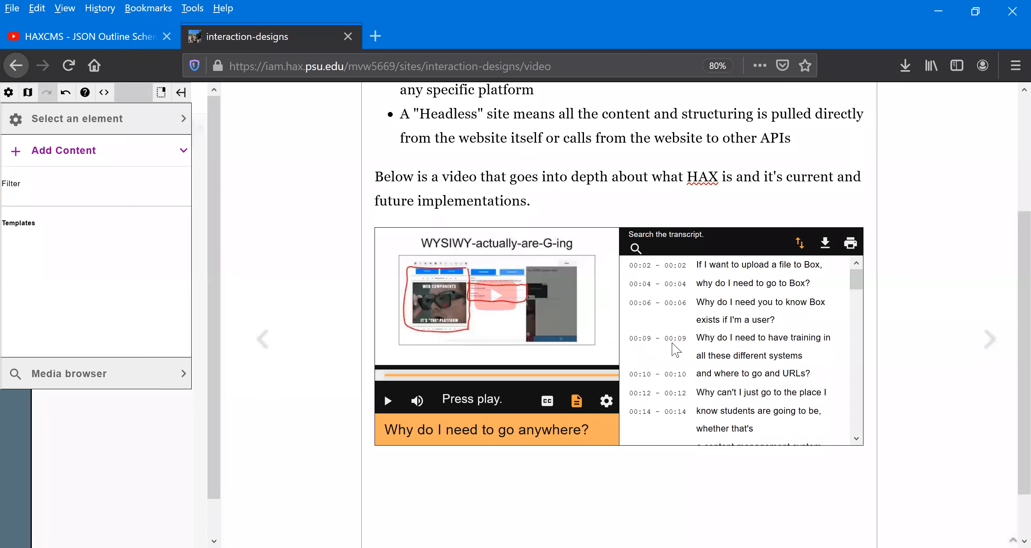
{"action": "scroll", "coordinate": [591, 318], "scroll_direction": "up", "scroll_amount": 4}
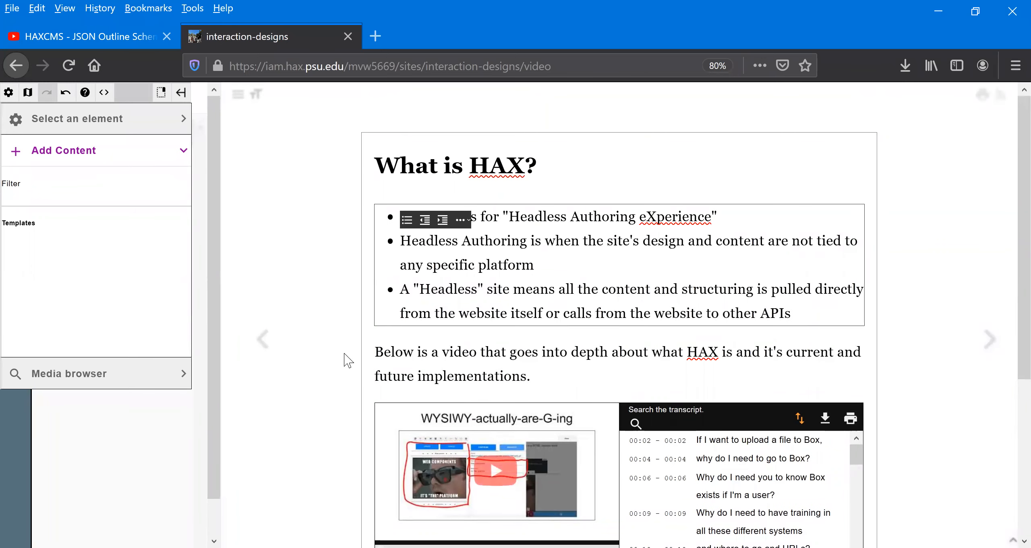
{"action": "scroll", "coordinate": [341, 361], "scroll_direction": "down", "scroll_amount": 4}
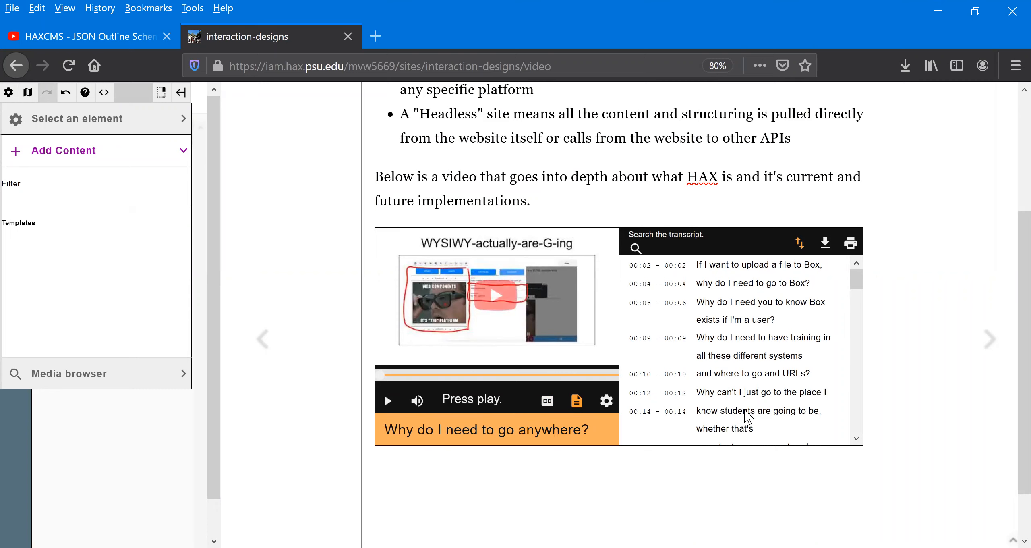
{"action": "scroll", "coordinate": [776, 344], "scroll_direction": "down", "scroll_amount": 3}
{"action": "scroll", "coordinate": [776, 345], "scroll_direction": "up", "scroll_amount": 3}
{"action": "scroll", "coordinate": [325, 310], "scroll_direction": "up", "scroll_amount": 4}
- Look through the Media browser, Add Content and element settings sections, and cancel editing the page
{"action": "left_click", "coordinate": [98, 375]}
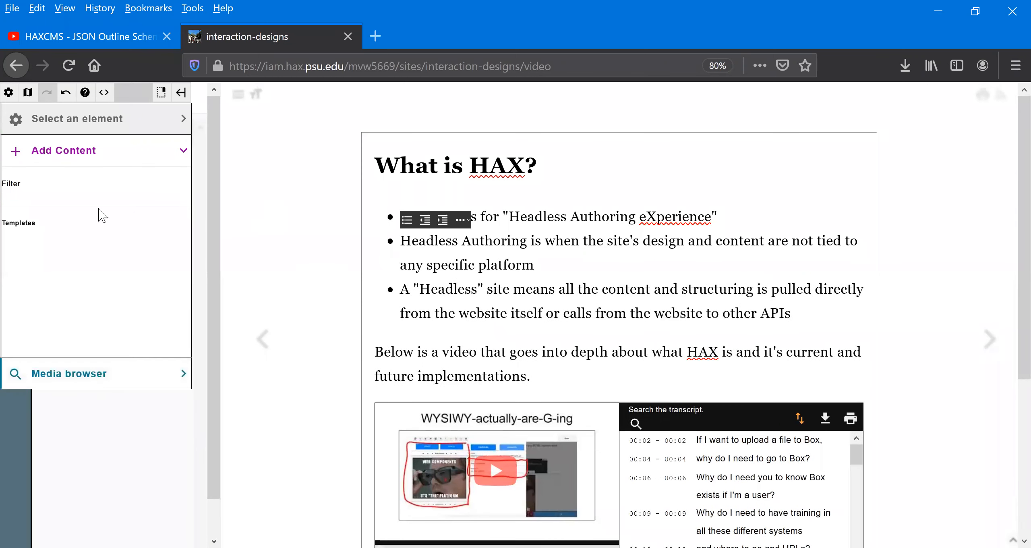
{"action": "left_click", "coordinate": [103, 150]}
{"action": "left_click", "coordinate": [109, 130]}
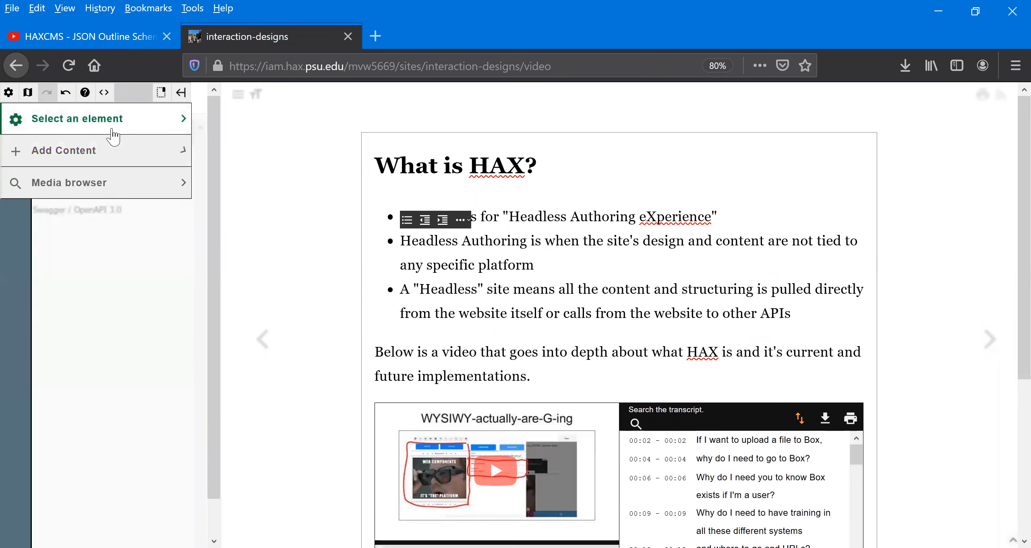
{"action": "left_click", "coordinate": [114, 342]}
{"action": "left_click", "coordinate": [99, 127]}
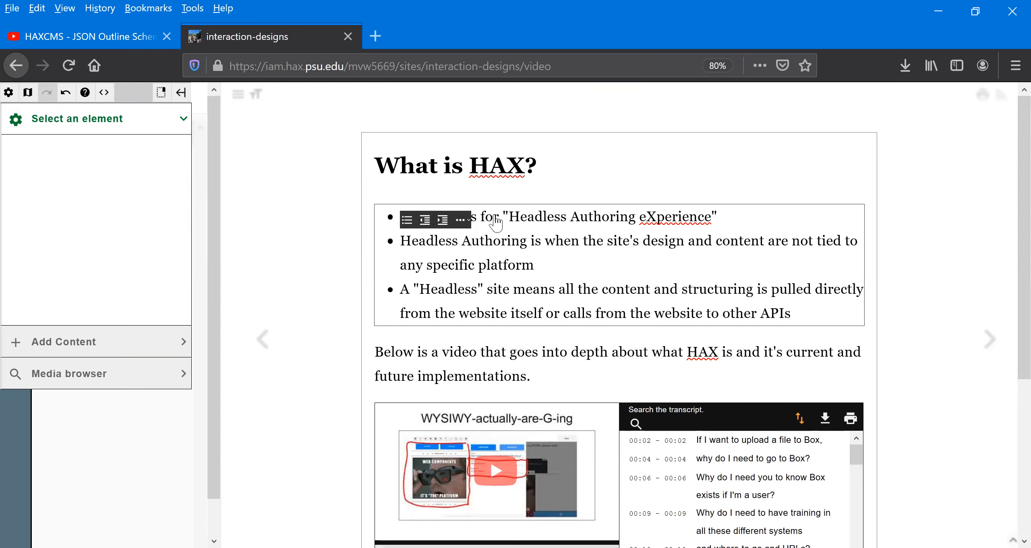
{"action": "left_click", "coordinate": [184, 94]}
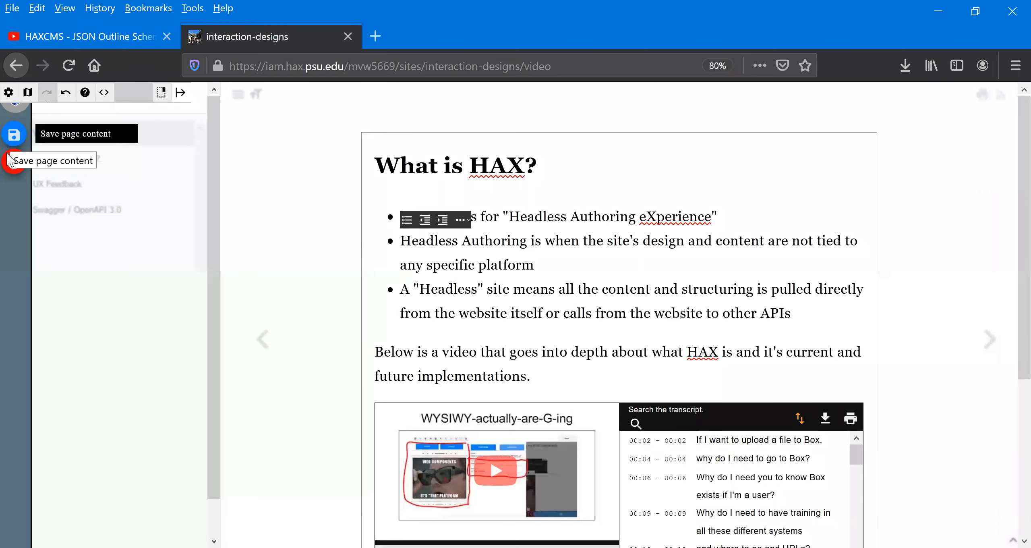
{"action": "left_click", "coordinate": [13, 162]}
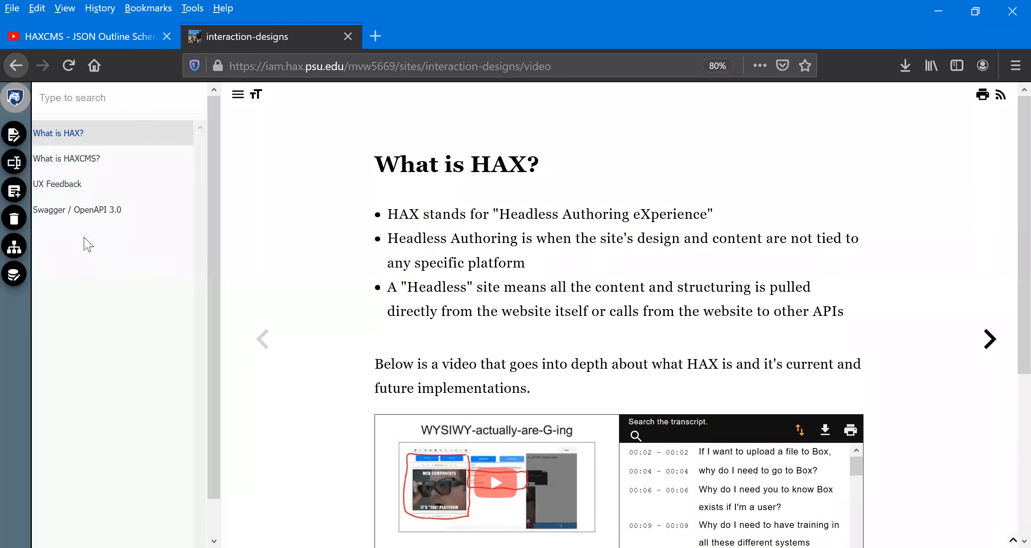
{"action": "left_click", "coordinate": [13, 133]}
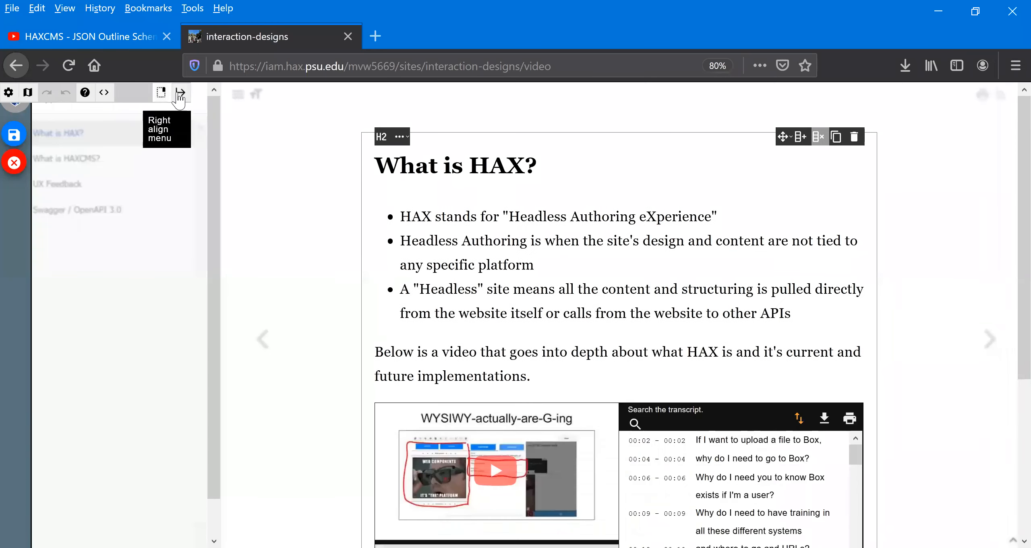
{"action": "key", "text": "F5"}
{"action": "key", "text": "Return"}
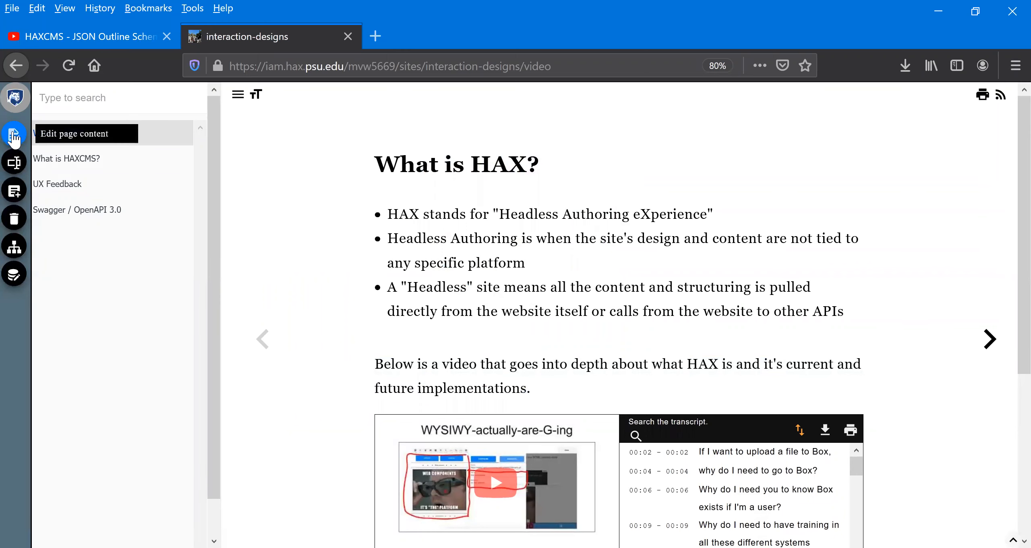
- Reopen the What is HAX? page in edit mode and review the advanced settings of its heading
{"action": "left_click", "coordinate": [15, 137]}
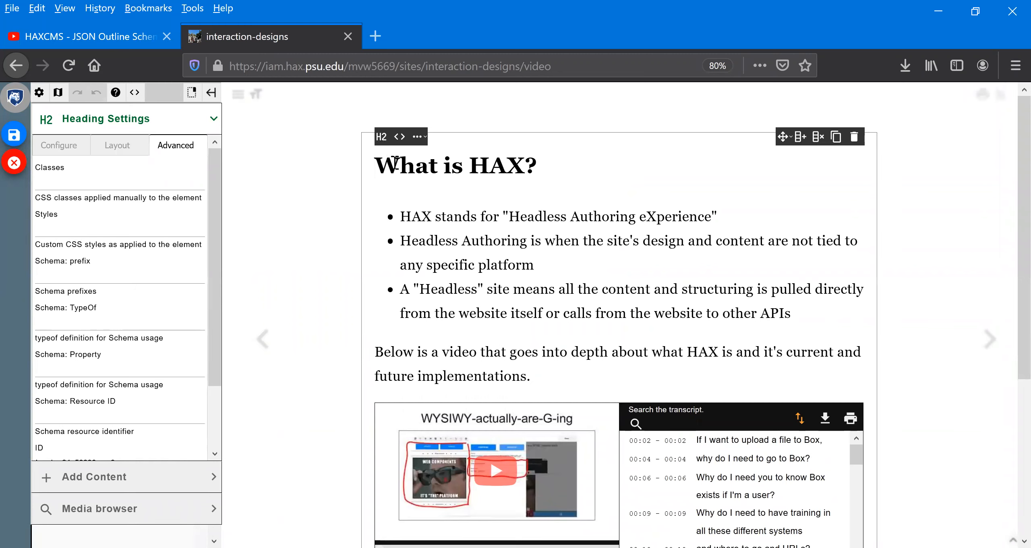
{"action": "scroll", "coordinate": [64, 278], "scroll_direction": "down", "scroll_amount": 2}
{"action": "scroll", "coordinate": [88, 271], "scroll_direction": "up", "scroll_amount": 2}
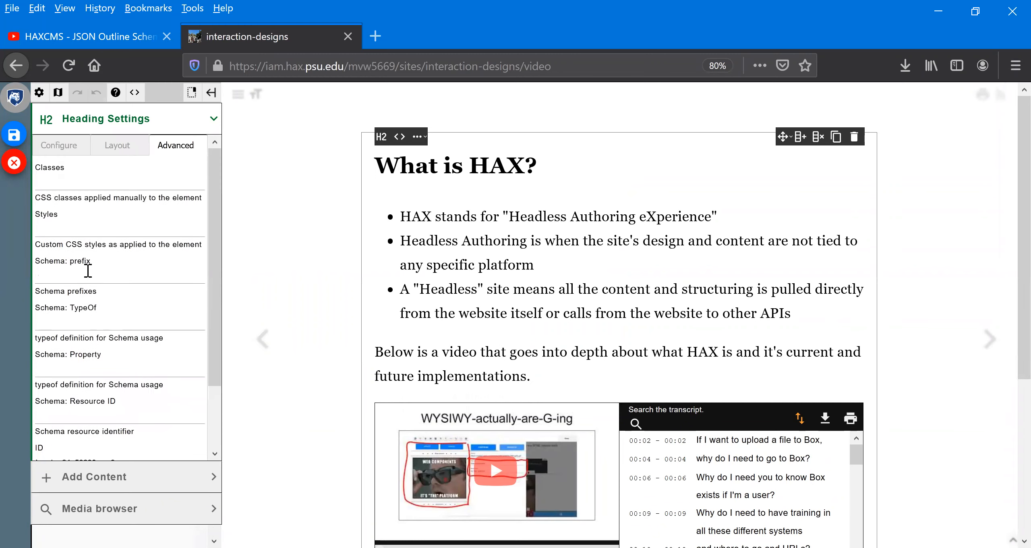
{"action": "scroll", "coordinate": [106, 407], "scroll_direction": "down", "scroll_amount": 2}
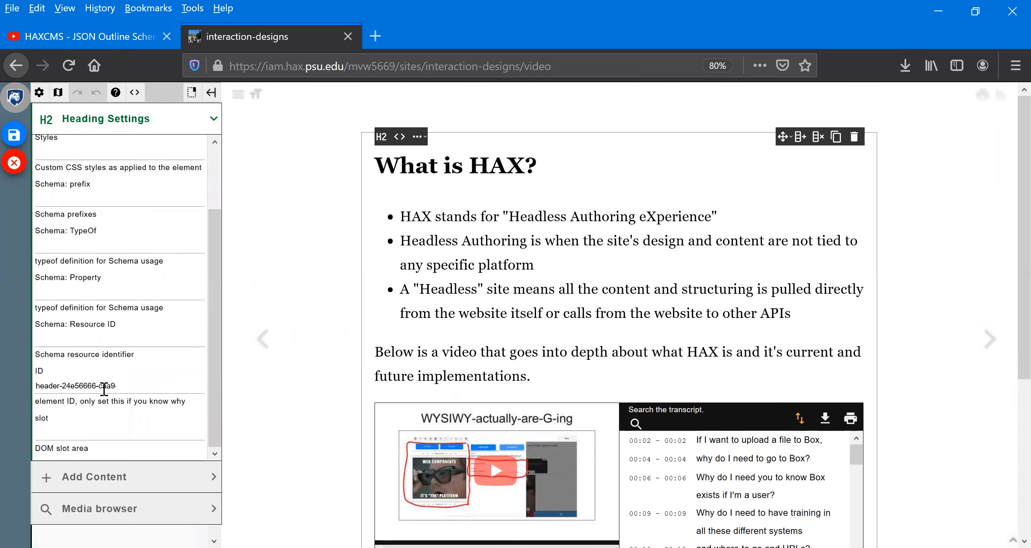
{"action": "scroll", "coordinate": [137, 360], "scroll_direction": "up", "scroll_amount": 2}
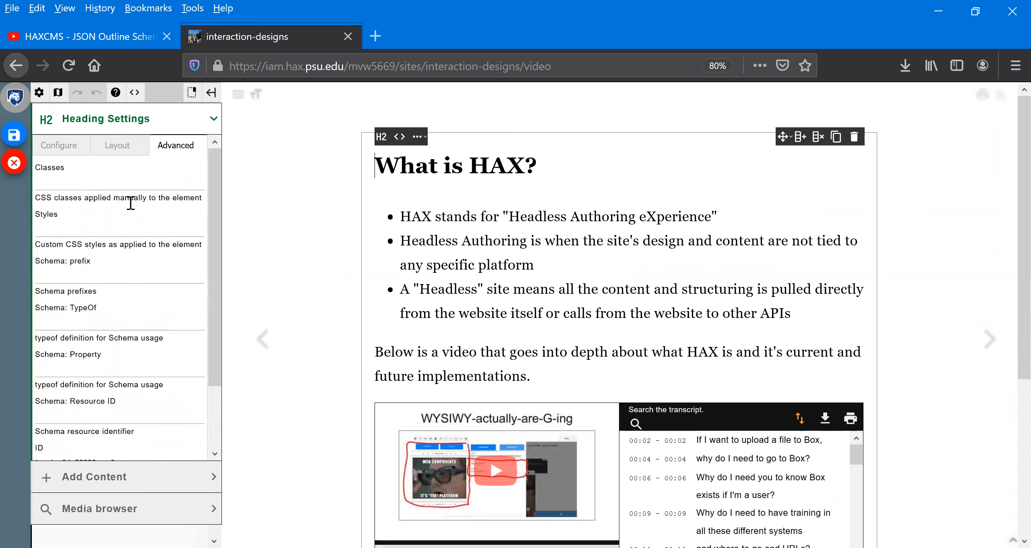
{"action": "scroll", "coordinate": [95, 369], "scroll_direction": "down", "scroll_amount": 2}
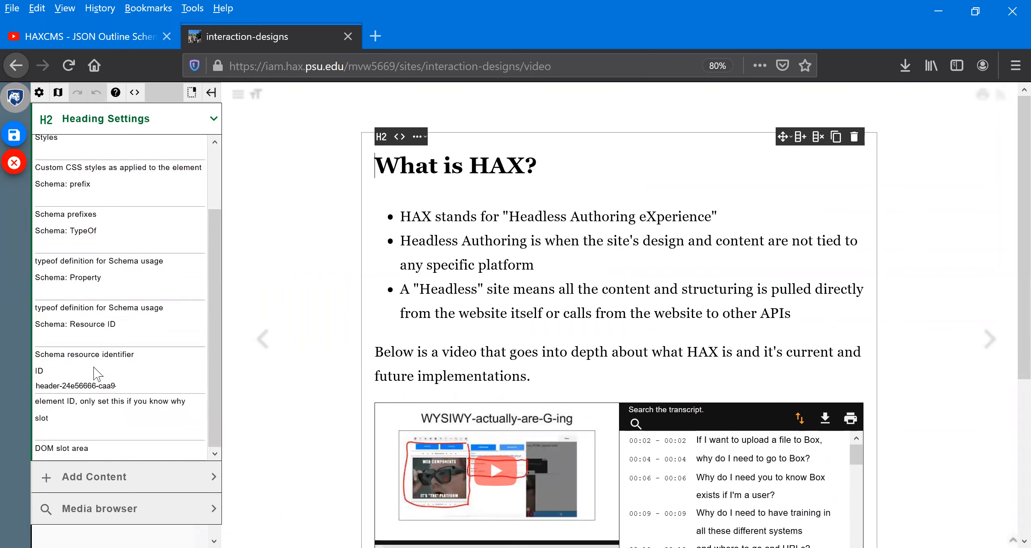
{"action": "left_click", "coordinate": [88, 479]}
{"action": "left_click", "coordinate": [130, 119]}
{"action": "scroll", "coordinate": [98, 326], "scroll_direction": "up", "scroll_amount": 2}
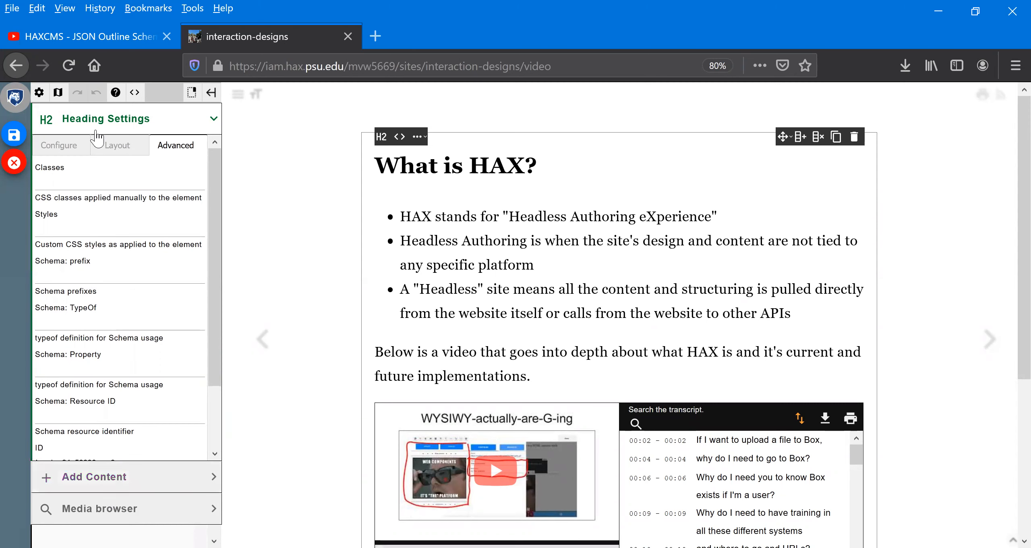
- Browse the content elements that can be added to the page, and cancel editing
{"action": "left_click", "coordinate": [104, 483]}
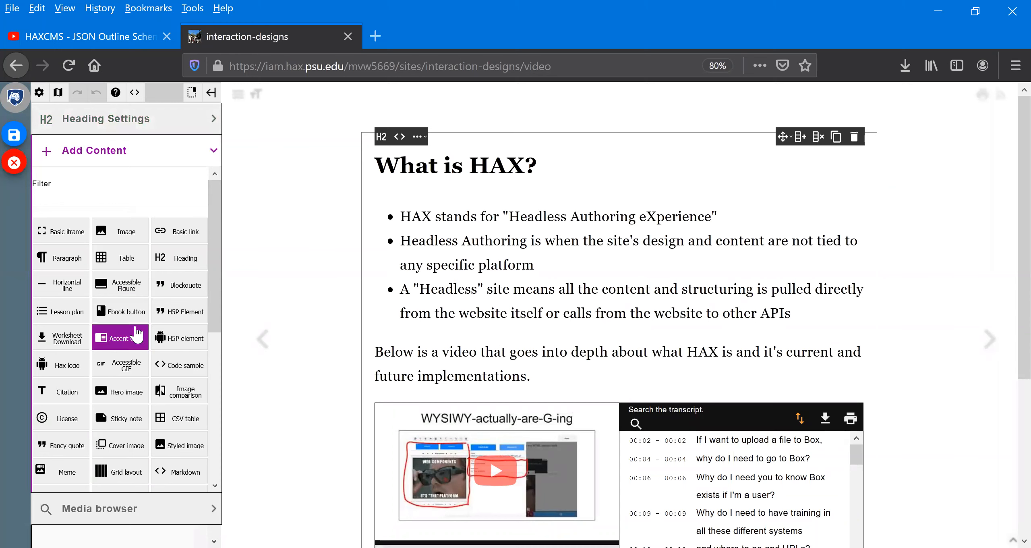
{"action": "scroll", "coordinate": [213, 287], "scroll_direction": "down", "scroll_amount": 5}
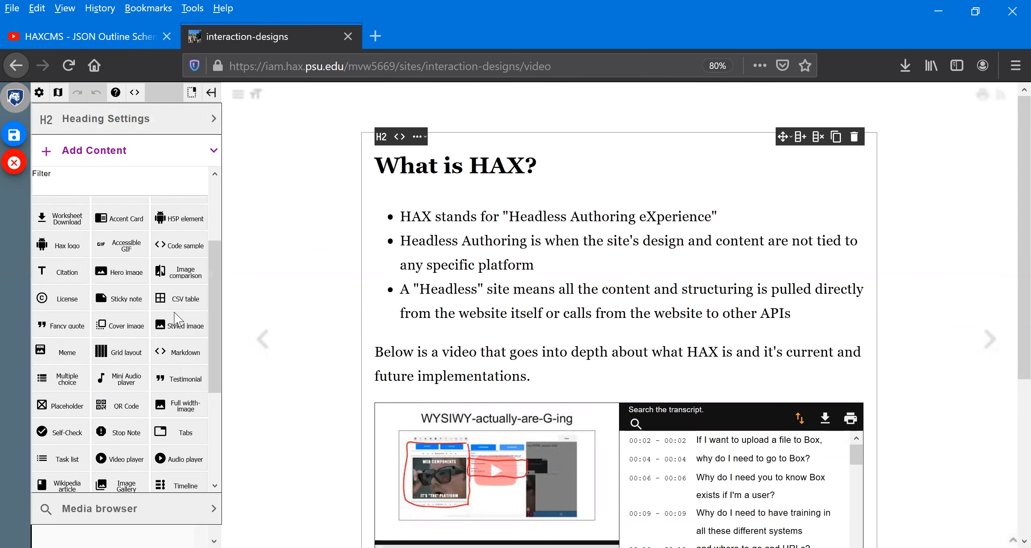
{"action": "left_click_drag", "start_coordinate": [211, 324], "coordinate": [199, 365]}
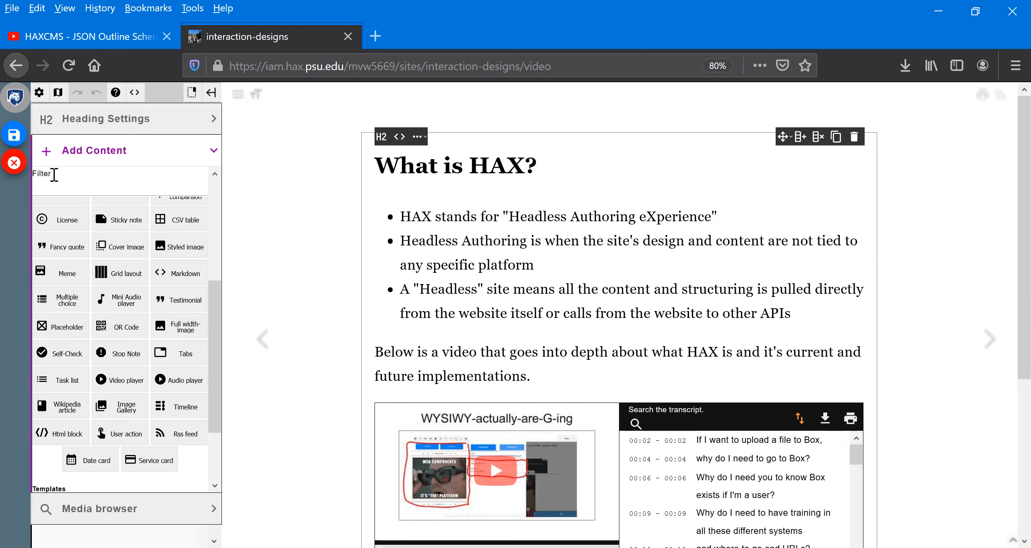
{"action": "left_click", "coordinate": [14, 162]}
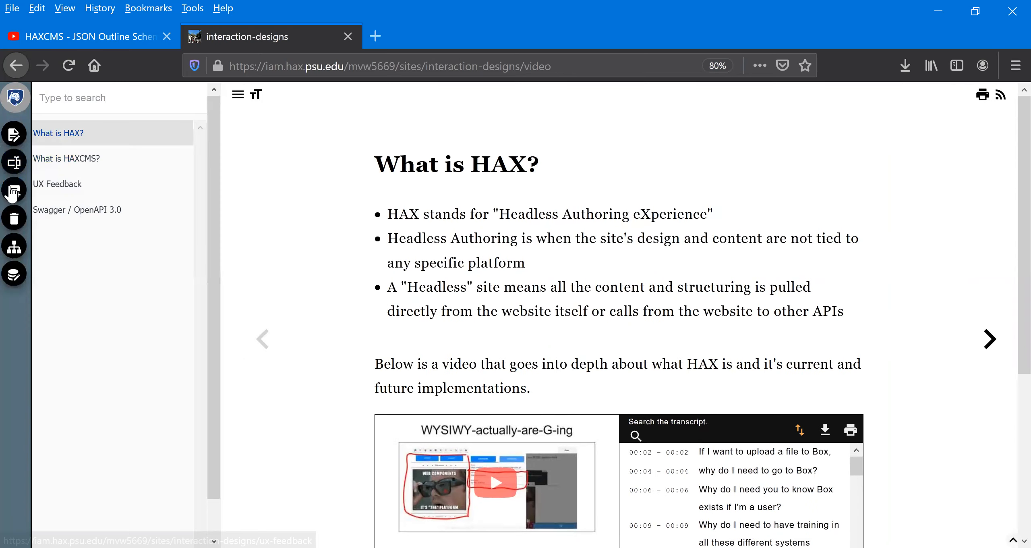
- Add a new page titled Video with the location video, and open the page for editing
{"action": "left_click", "coordinate": [14, 189]}
{"action": "left_click_drag", "start_coordinate": [357, 295], "coordinate": [283, 302]}
{"action": "type", "text": "Video"}
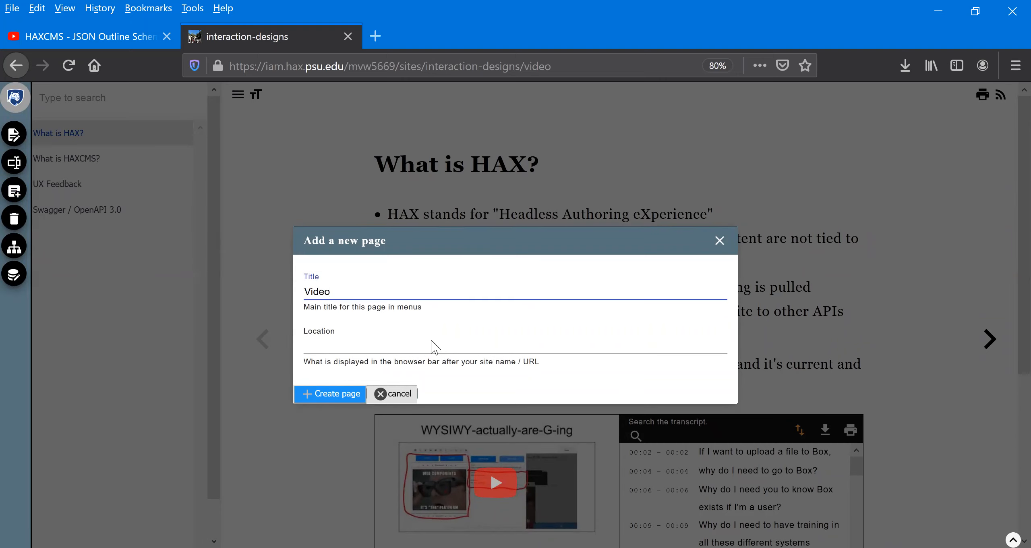
{"action": "left_click", "coordinate": [425, 349]}
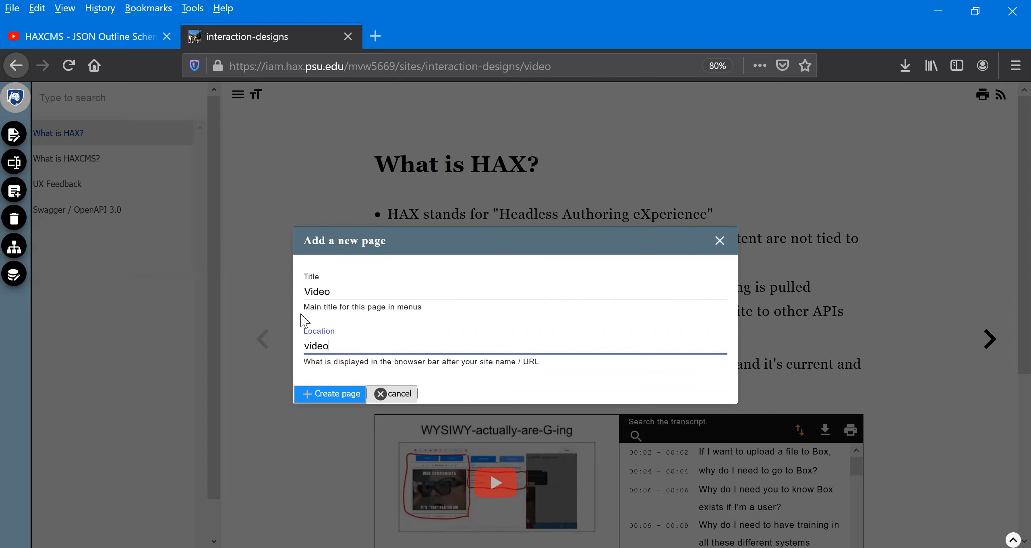
{"action": "left_click", "coordinate": [322, 394]}
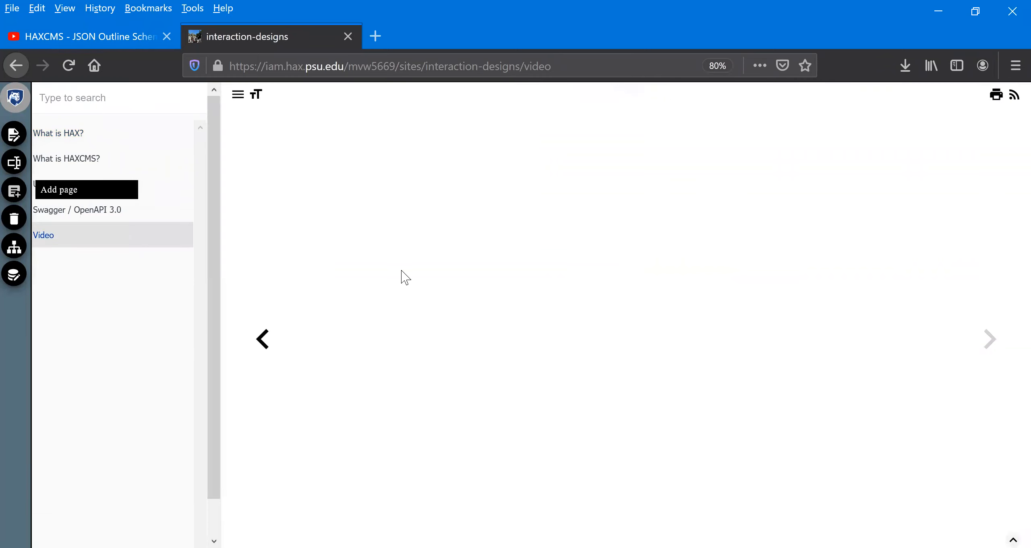
{"action": "left_click", "coordinate": [14, 134]}
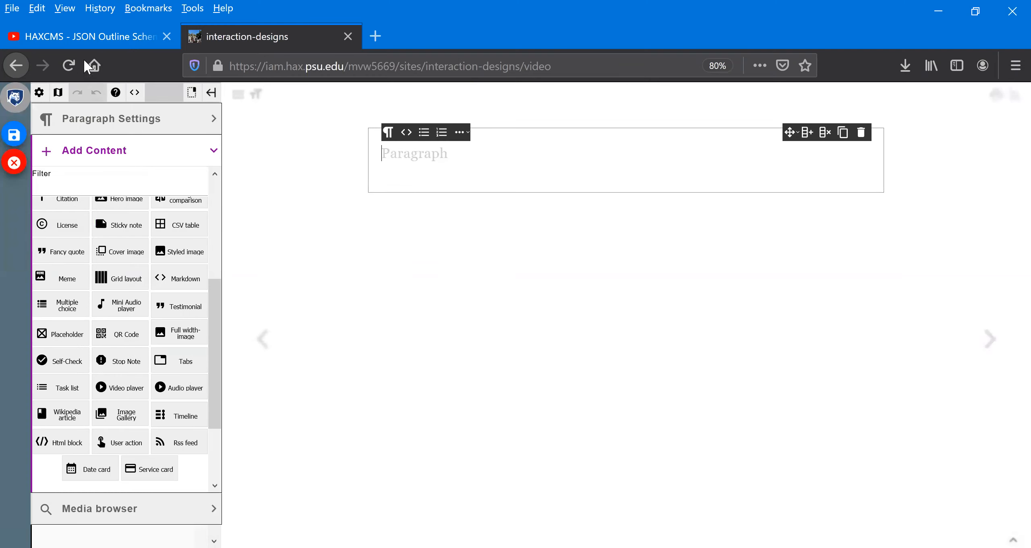
- Switch to YouTube, open the Interaction Designs channel's video "Web Components... Welcome to the Future of the Web" and pause it
{"action": "left_click", "coordinate": [82, 38]}
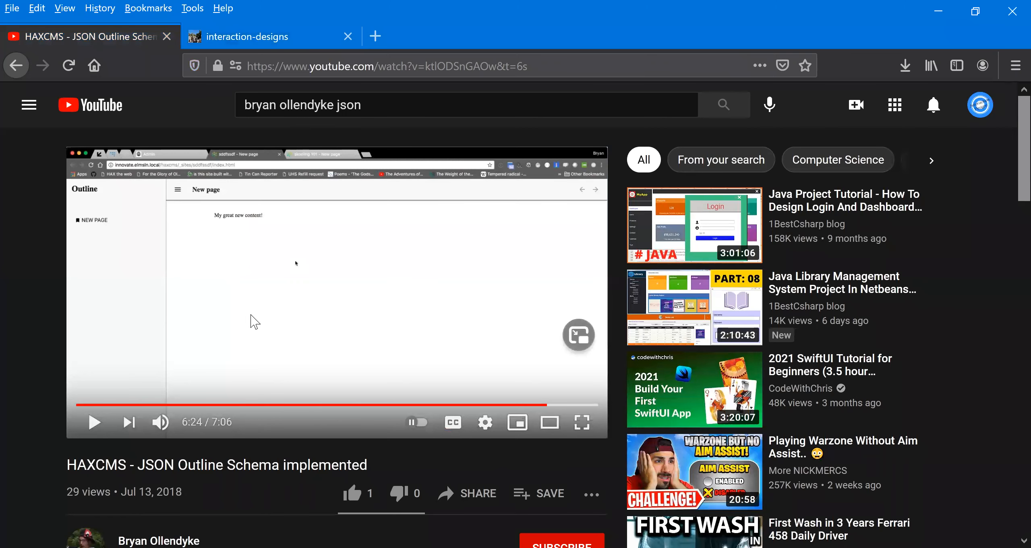
{"action": "left_click", "coordinate": [983, 106]}
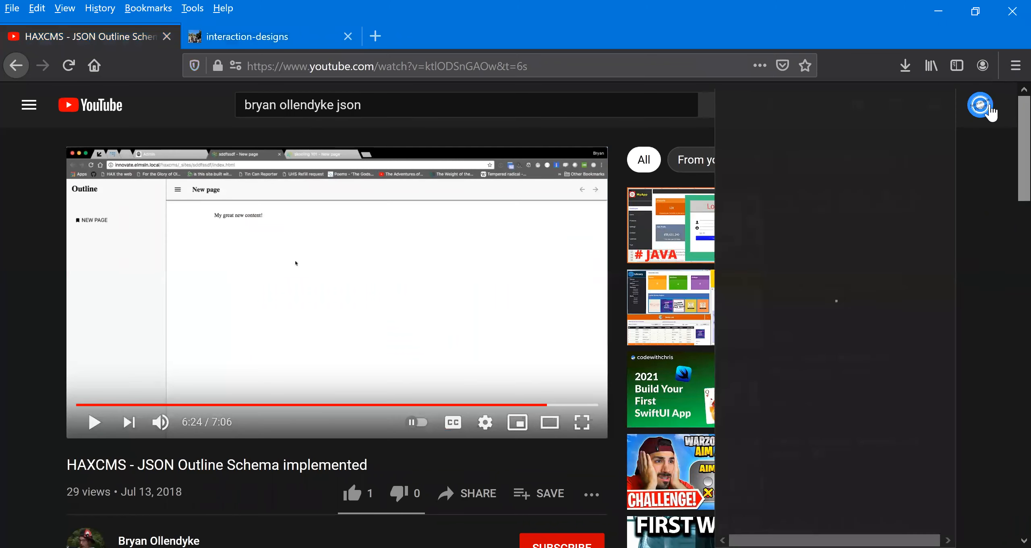
{"action": "left_click", "coordinate": [804, 198]}
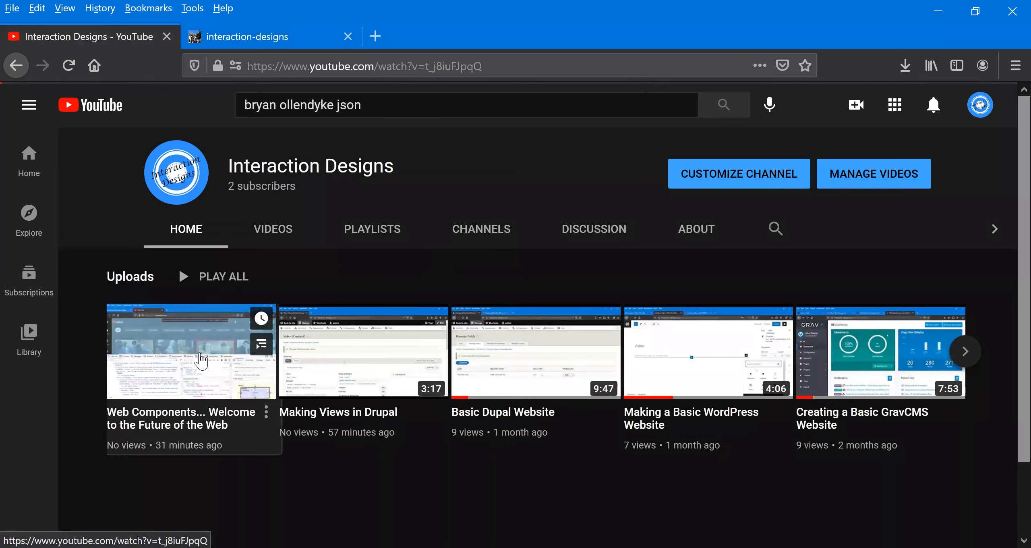
{"action": "left_click", "coordinate": [201, 360]}
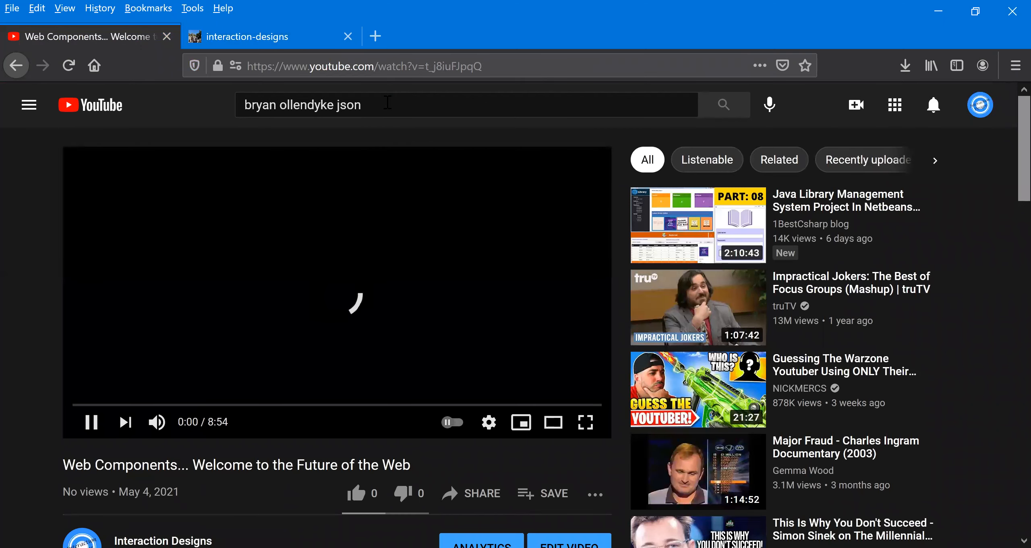
{"action": "key", "text": "/"}
{"action": "key", "text": "BackSpace"}
{"action": "left_click", "coordinate": [32, 214]}
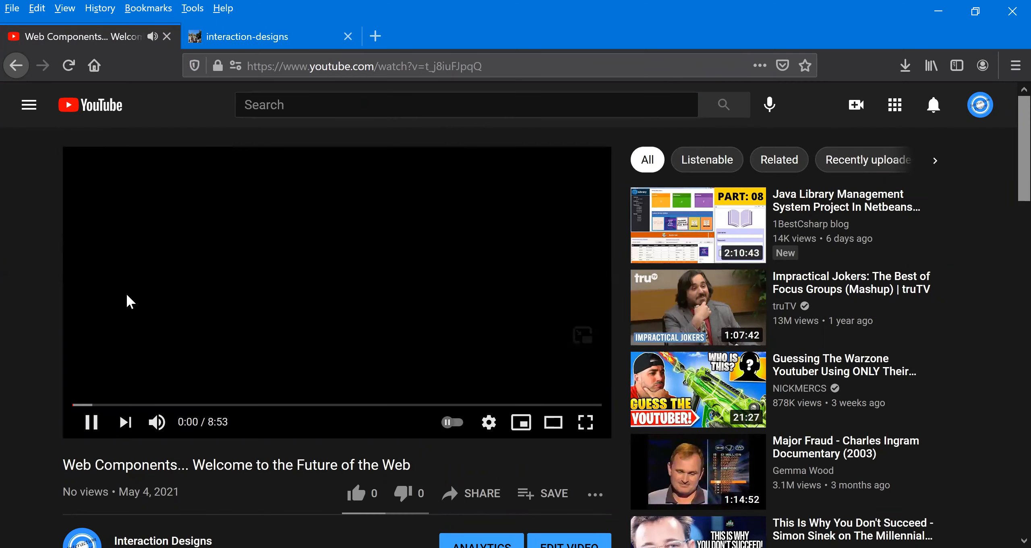
{"action": "left_click", "coordinate": [265, 271]}
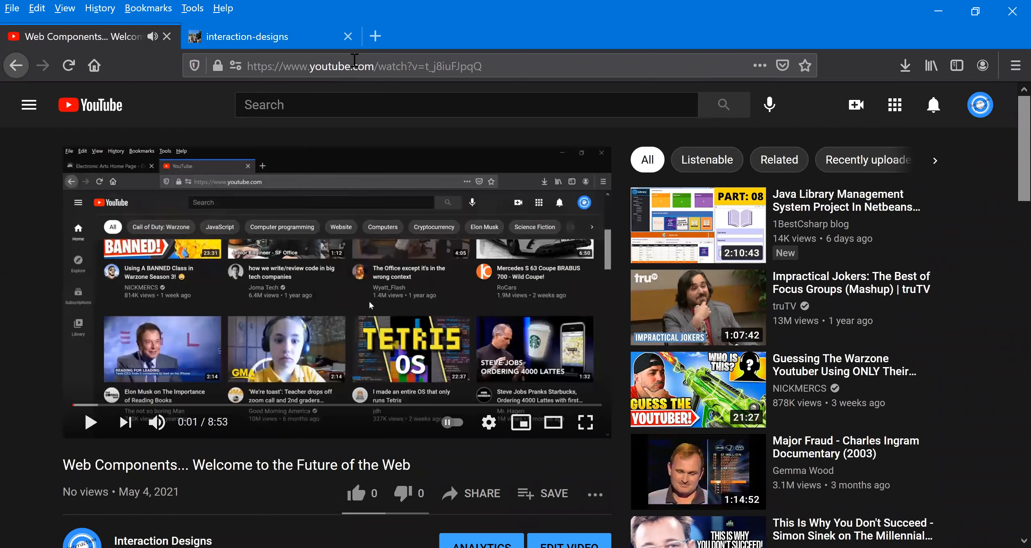
- Copy the web address of the YouTube video and return to the interaction-designs site
{"action": "left_click", "coordinate": [362, 67]}
{"action": "key", "text": "ctrl+a"}
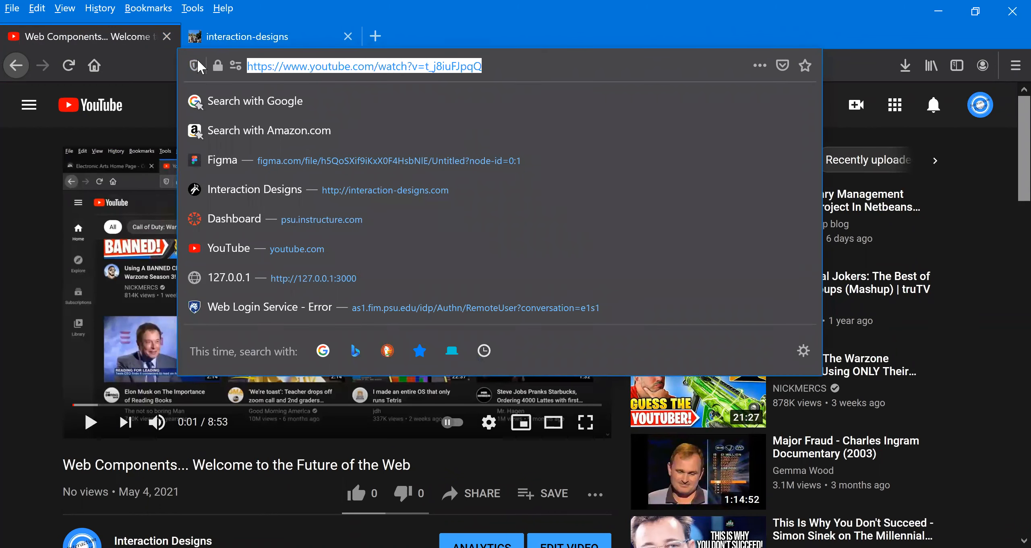
{"action": "left_click", "coordinate": [258, 39]}
- Insert an item below the empty paragraph on the Video page and change its format to a heading
{"action": "left_click", "coordinate": [425, 149]}
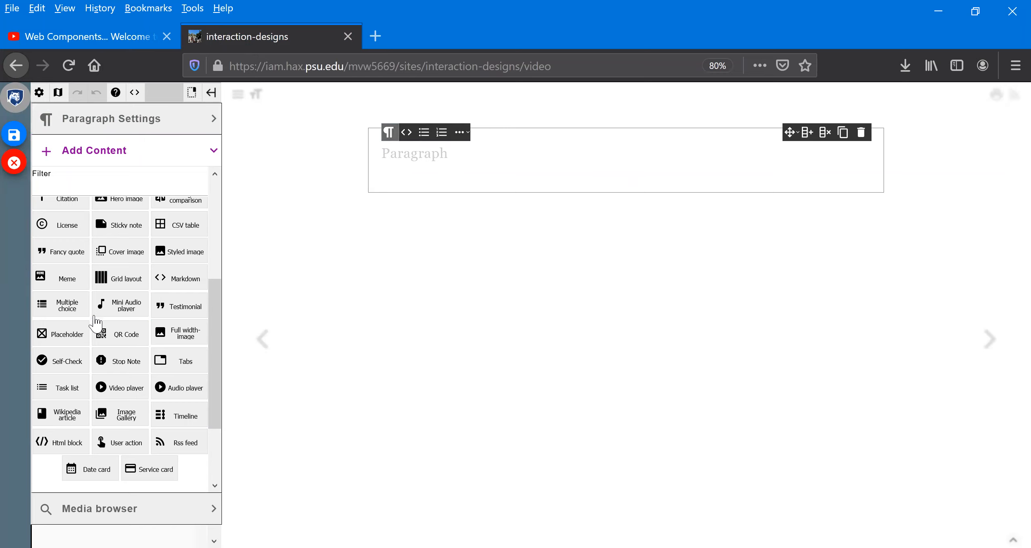
{"action": "scroll", "coordinate": [70, 260], "scroll_direction": "up", "scroll_amount": 5}
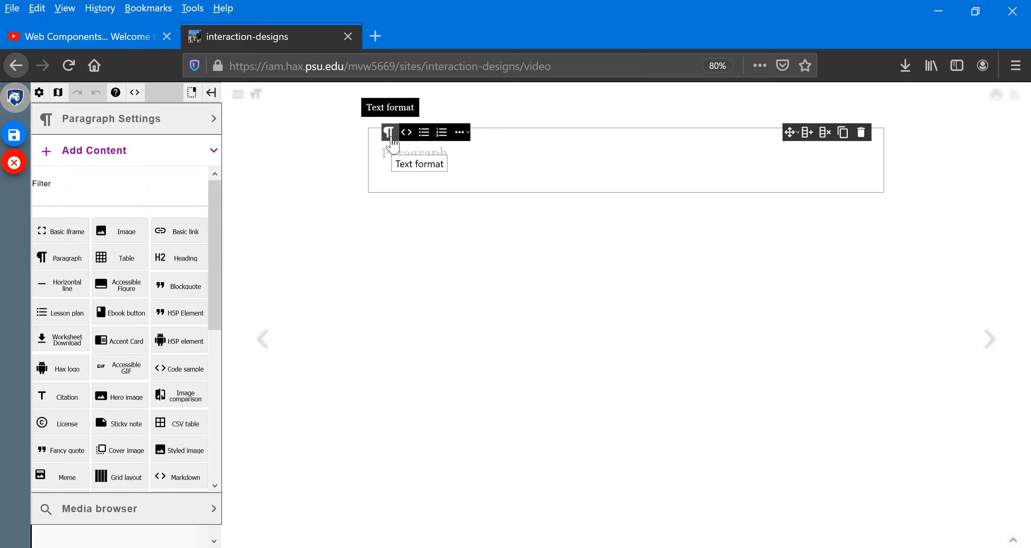
{"action": "left_click", "coordinate": [467, 137]}
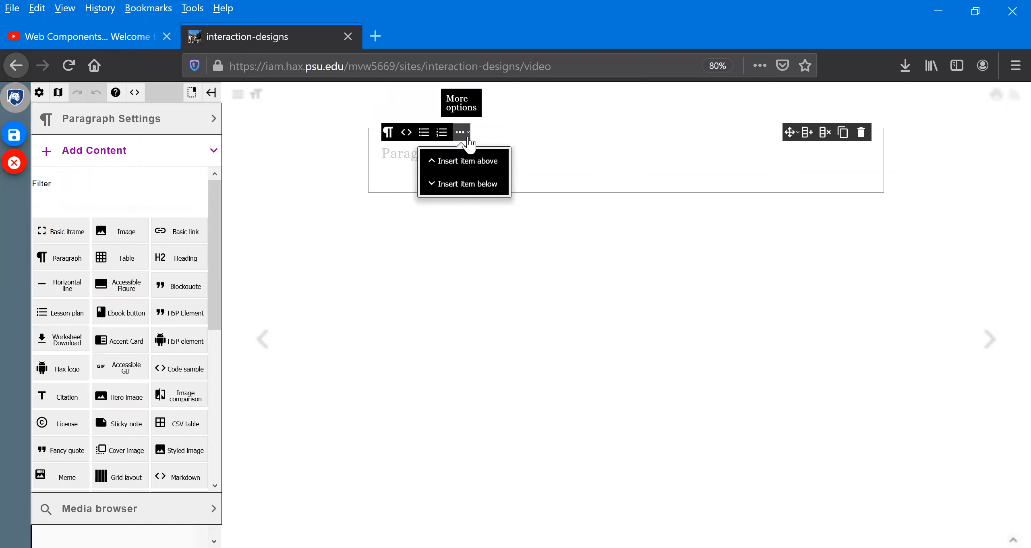
{"action": "left_click", "coordinate": [468, 184]}
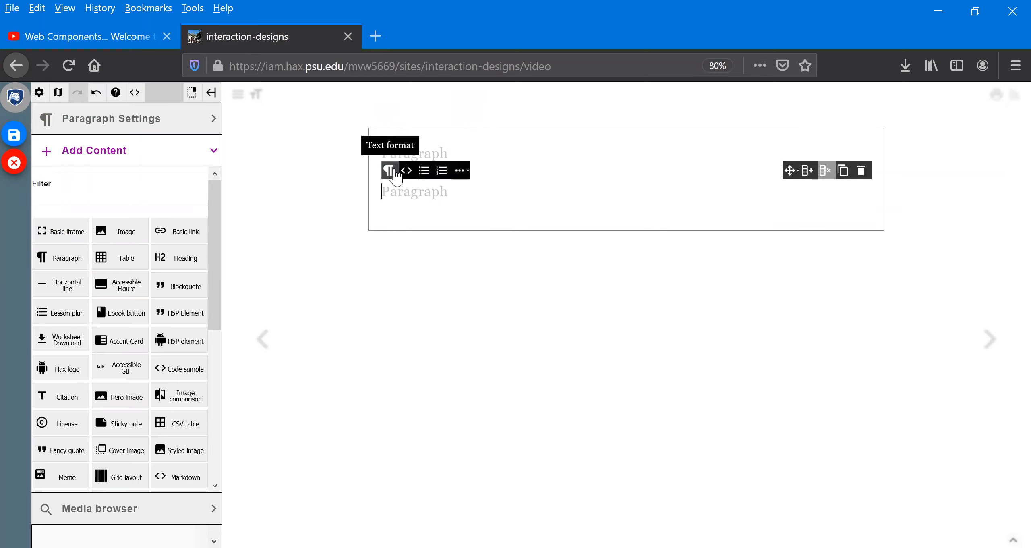
{"action": "left_click", "coordinate": [395, 171]}
{"action": "left_click", "coordinate": [384, 251]}
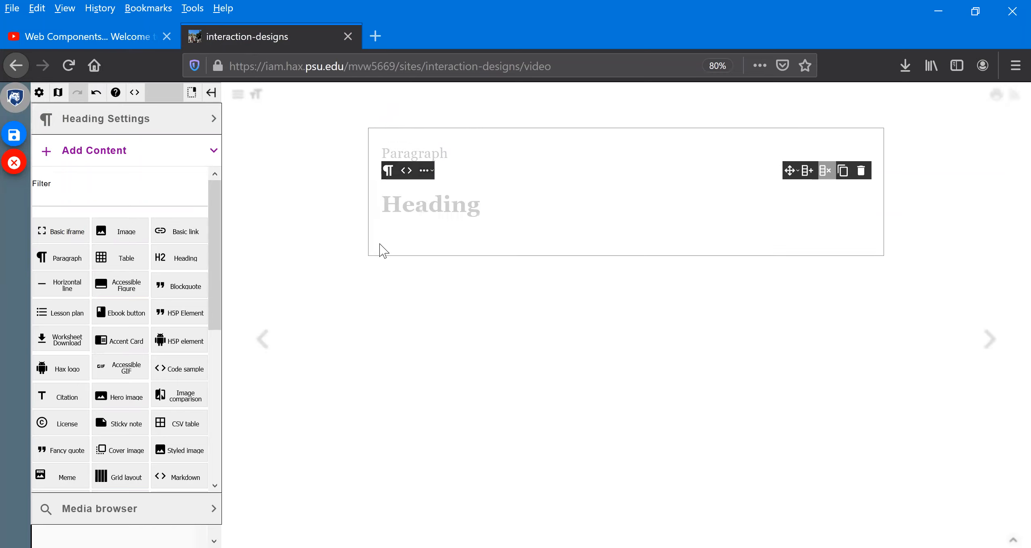
{"action": "left_click", "coordinate": [415, 212]}
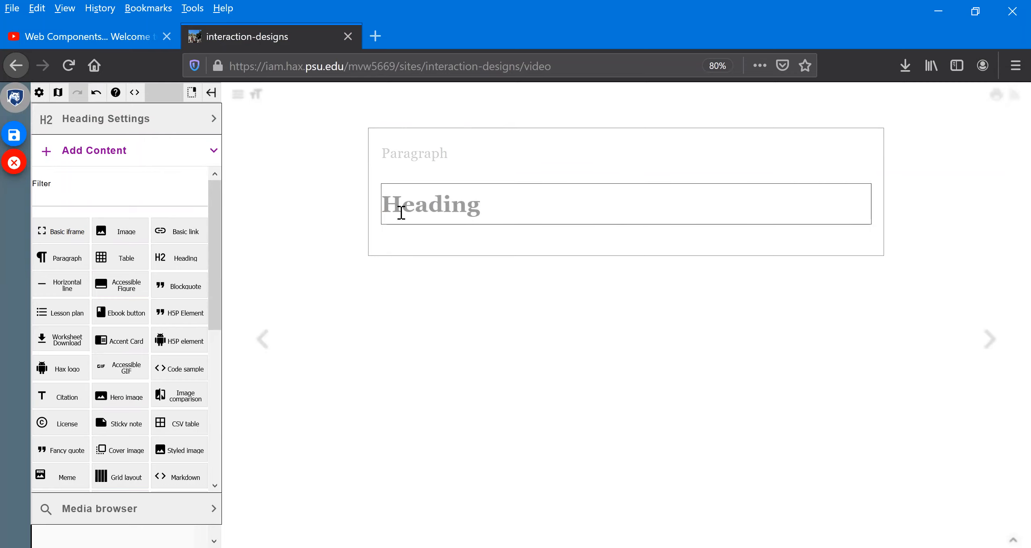
{"action": "type", "text": "Video"}
{"action": "key", "text": "BackSpace"}
{"action": "key", "text": "BackSpace"}
{"action": "key", "text": "BackSpace"}
{"action": "key", "text": "BackSpace"}
{"action": "key", "text": "BackSpace"}
{"action": "key", "text": "BackSpace"}
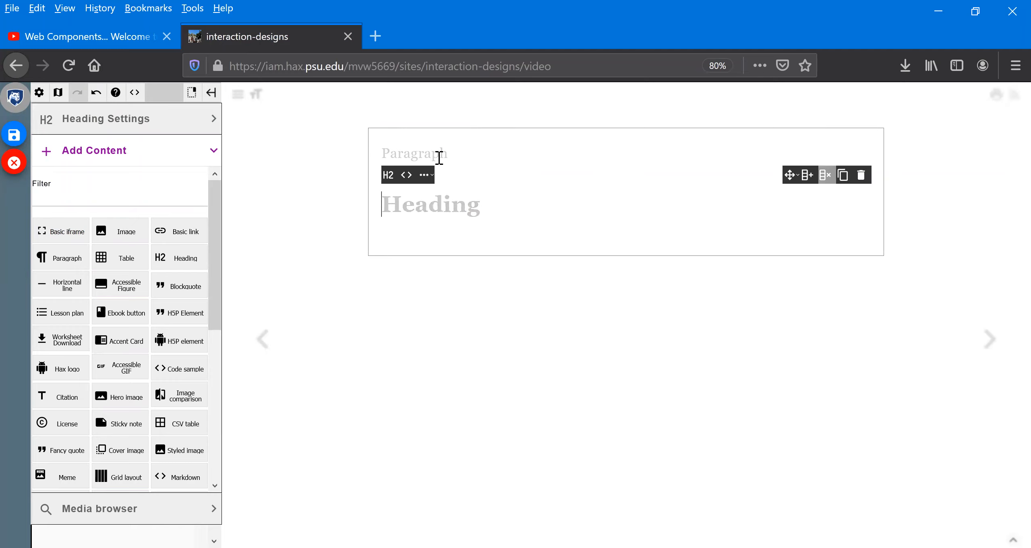
{"action": "left_click", "coordinate": [439, 158]}
{"action": "left_click", "coordinate": [456, 205]}
{"action": "type", "text": "V"}
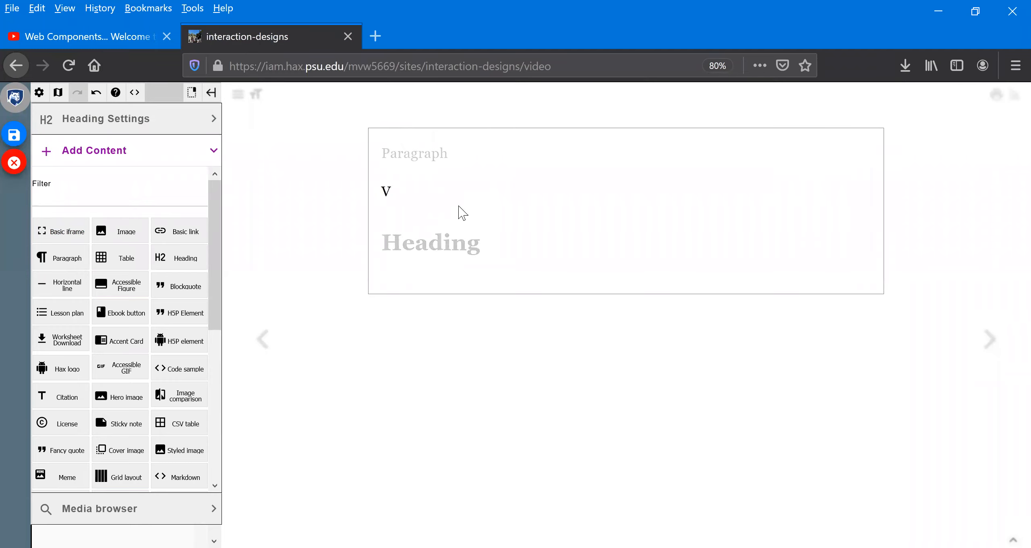
{"action": "key", "text": "BackSpace"}
{"action": "key", "text": "BackSpace"}
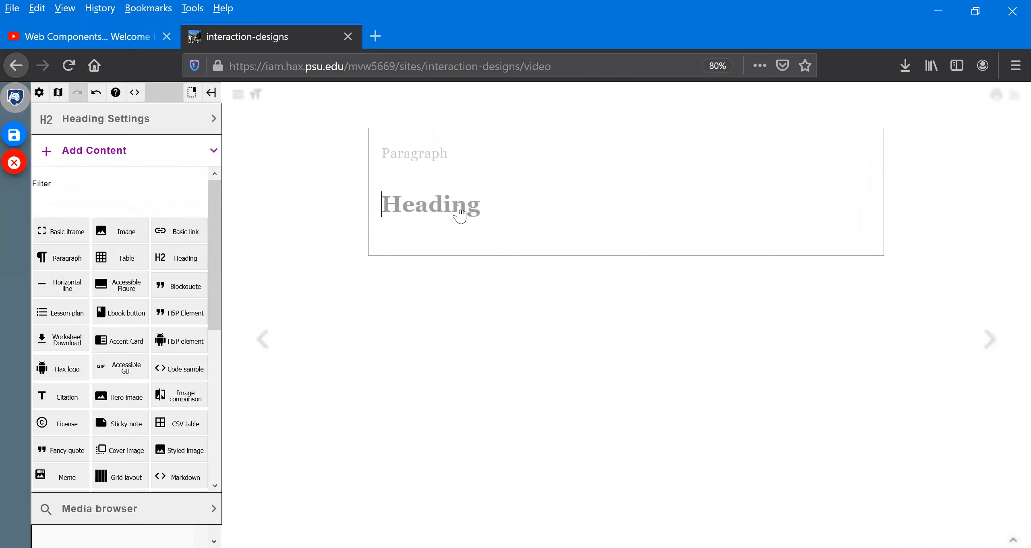
- Delete the empty paragraph above the heading and enter Video as the heading text
{"action": "left_click", "coordinate": [458, 150]}
{"action": "left_click", "coordinate": [861, 132]}
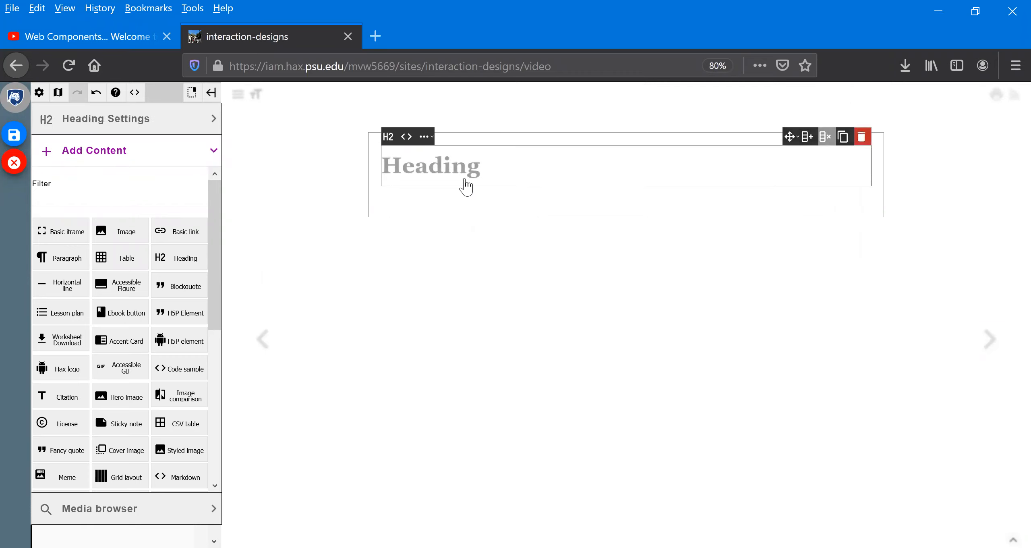
{"action": "left_click", "coordinate": [461, 166]}
{"action": "type", "text": "Video"}
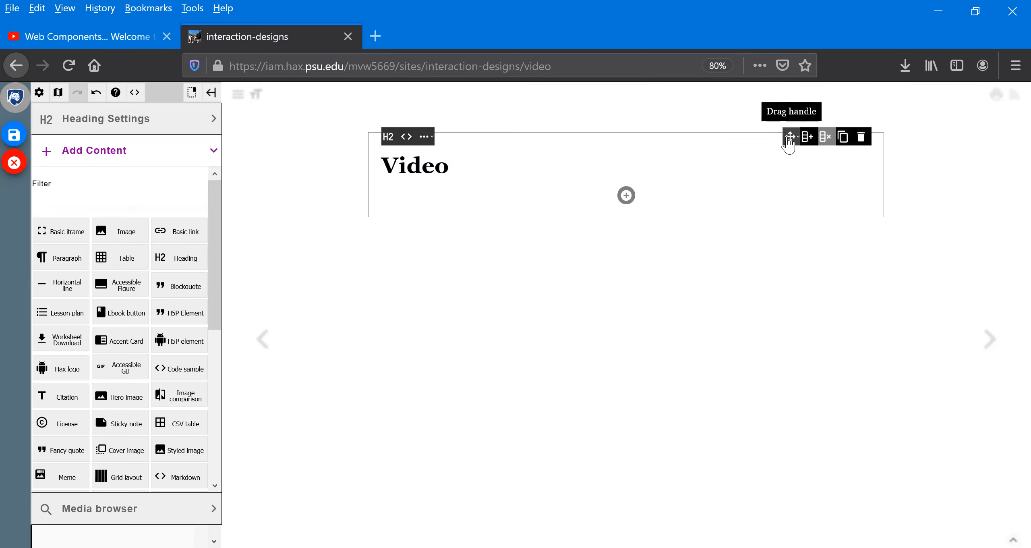
{"action": "left_click", "coordinate": [429, 141]}
{"action": "left_click", "coordinate": [443, 189]}
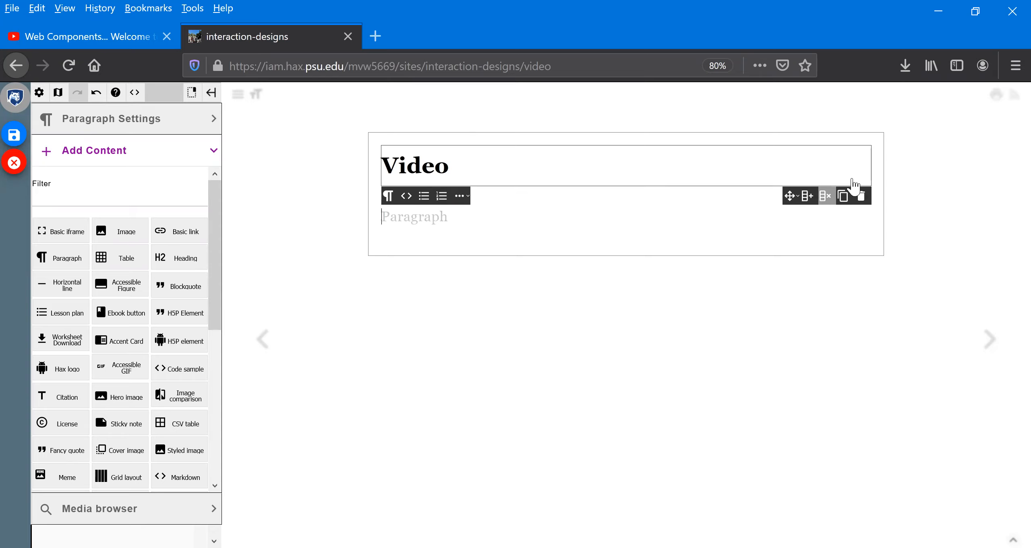
{"action": "left_click", "coordinate": [862, 197]}
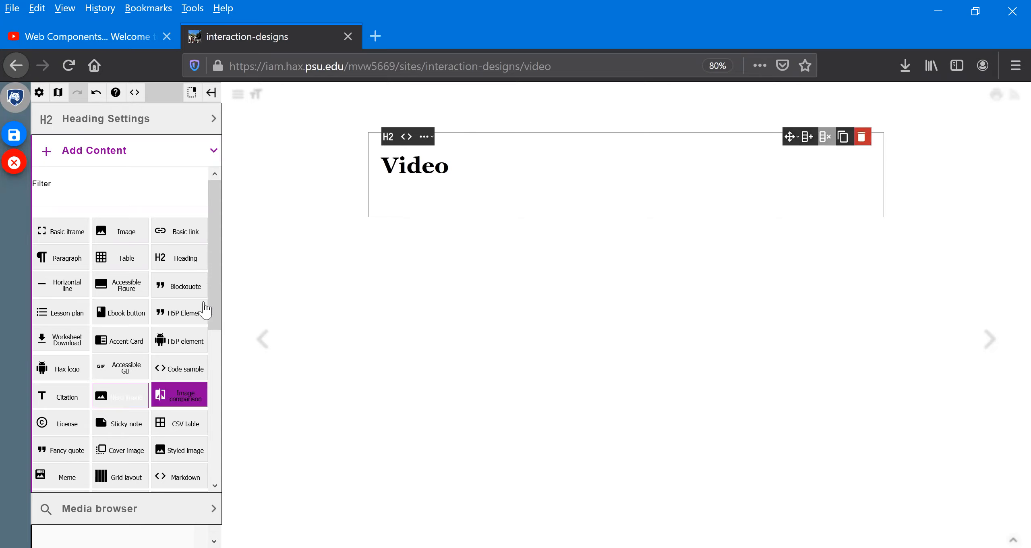
{"action": "left_click_drag", "start_coordinate": [211, 289], "coordinate": [211, 427]}
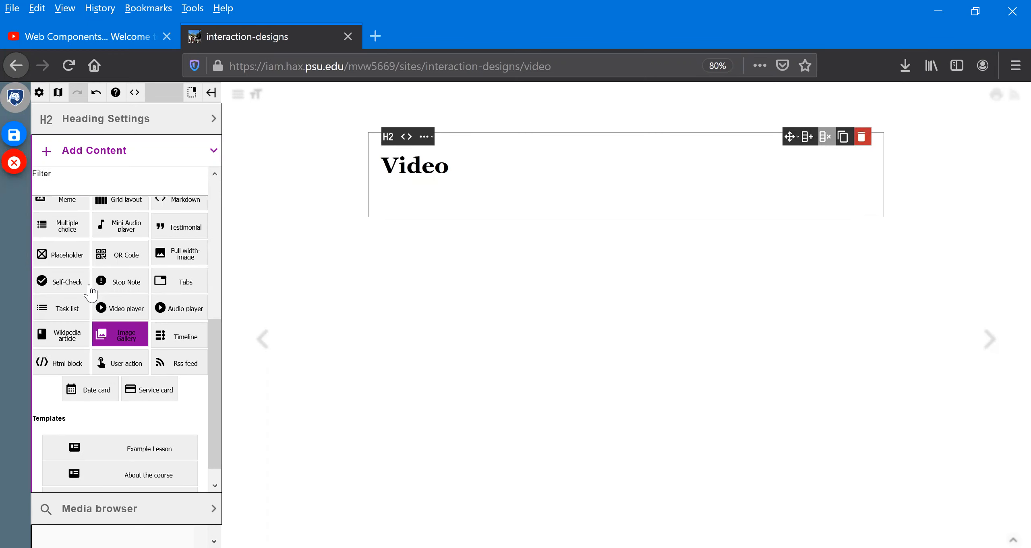
{"action": "left_click", "coordinate": [128, 309]}
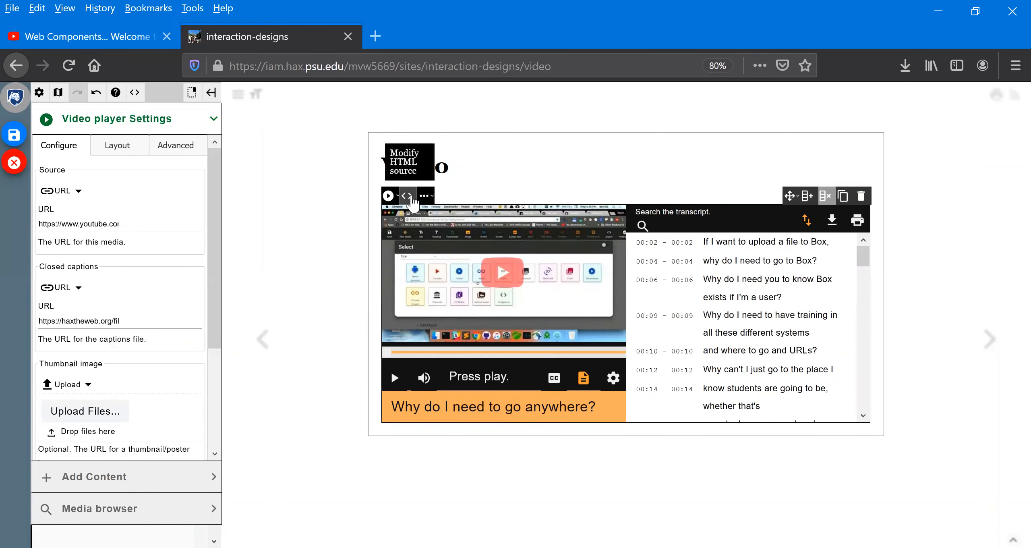
{"action": "left_click", "coordinate": [413, 199]}
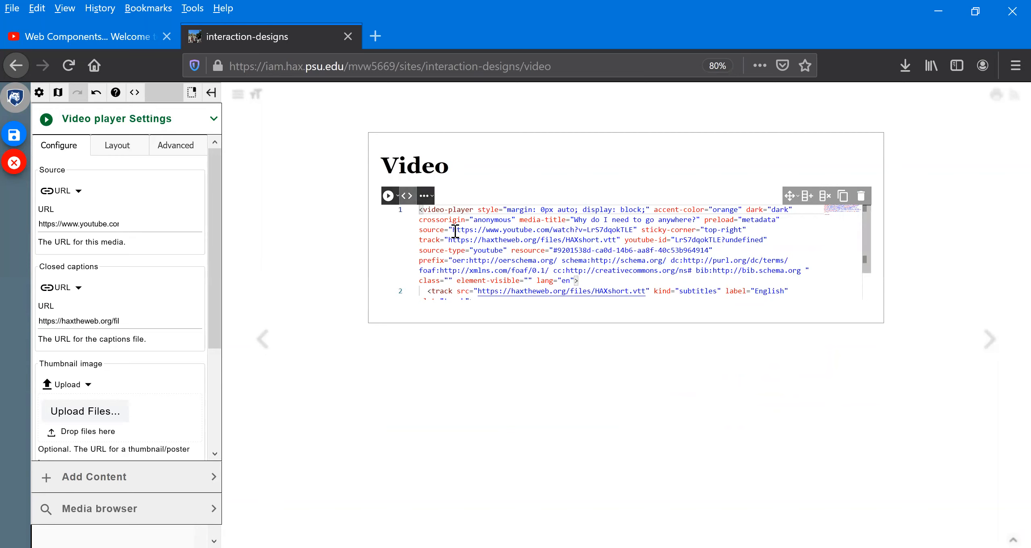
{"action": "left_click_drag", "start_coordinate": [453, 231], "coordinate": [634, 232]}
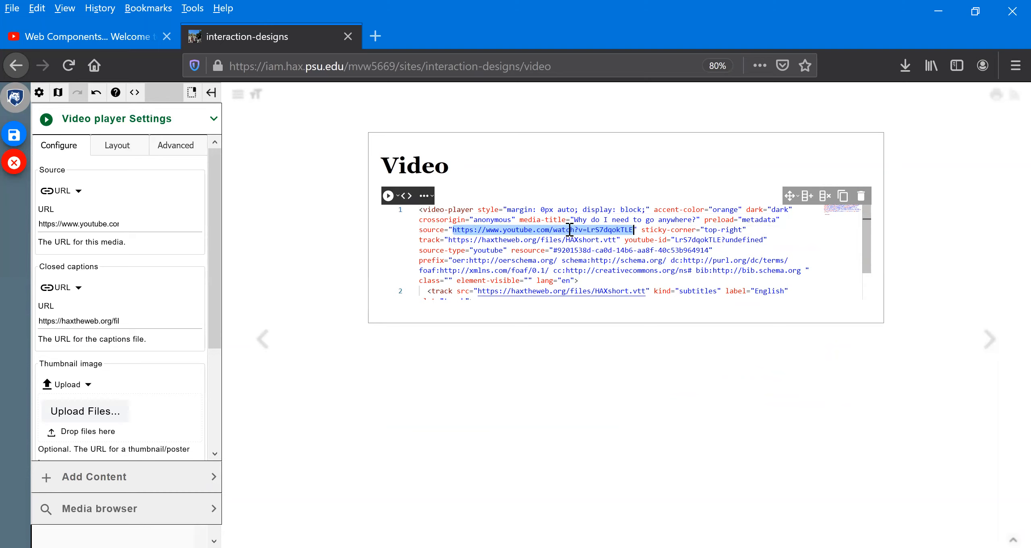
{"action": "type", "text": "https://www.youtube.com/watch?v=t_j8iuFJpqQ"}
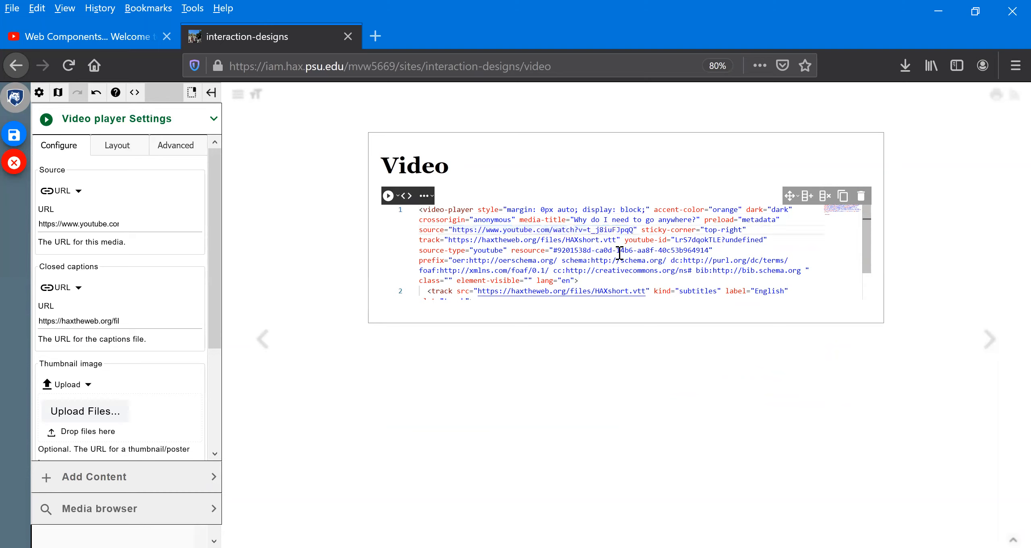
{"action": "left_click", "coordinate": [406, 196]}
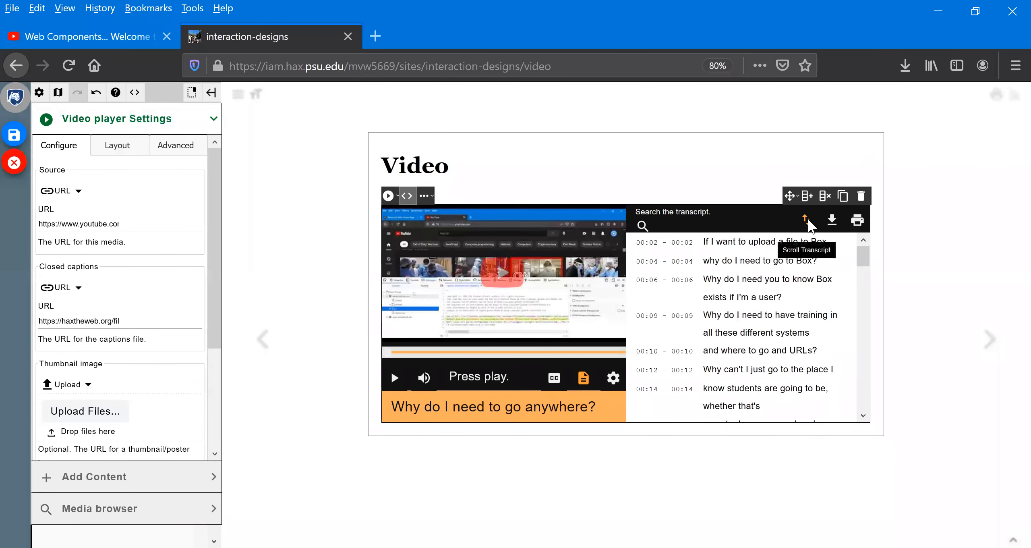
- Hide the transcript of the video player and save the page
{"action": "left_click", "coordinate": [581, 385]}
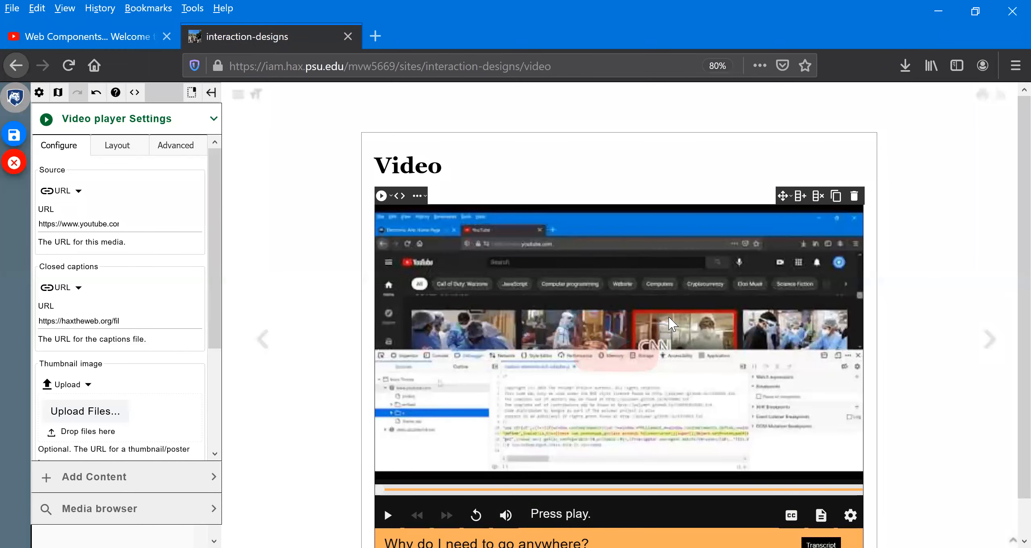
{"action": "left_click", "coordinate": [14, 134]}
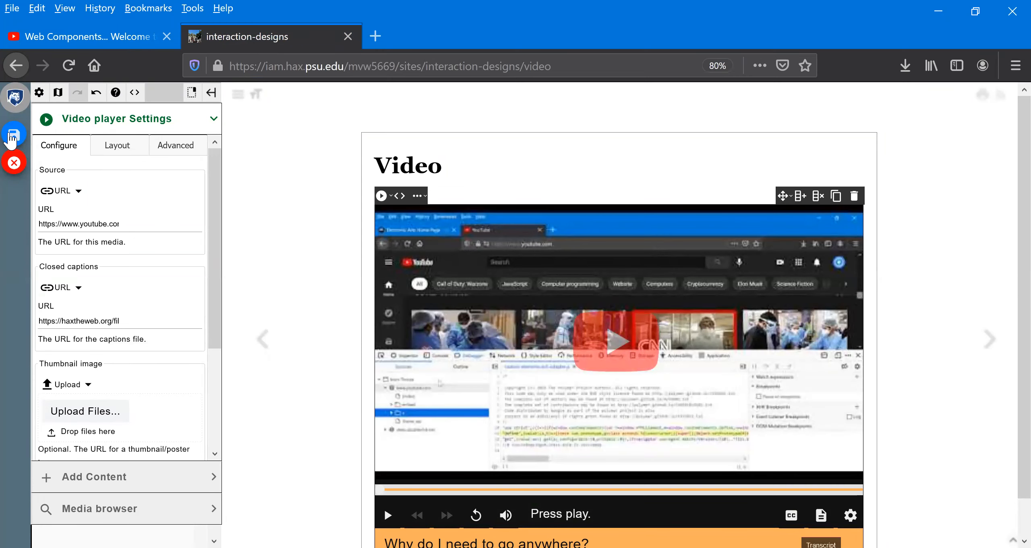
- Browse the Swagger / OpenAPI 3.0 and UX Feedback pages, and return to the Video page to review it
{"action": "left_click", "coordinate": [112, 209]}
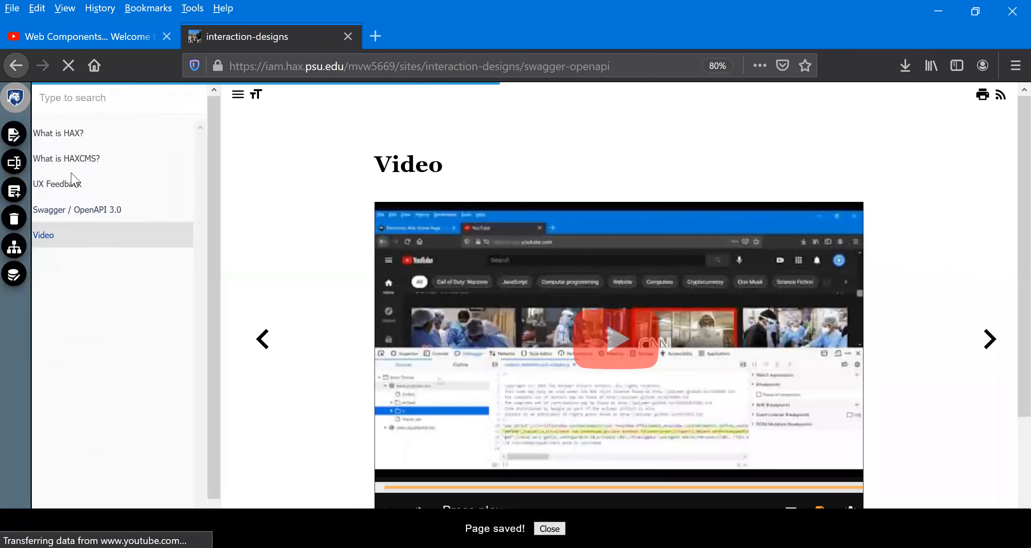
{"action": "left_click", "coordinate": [72, 185]}
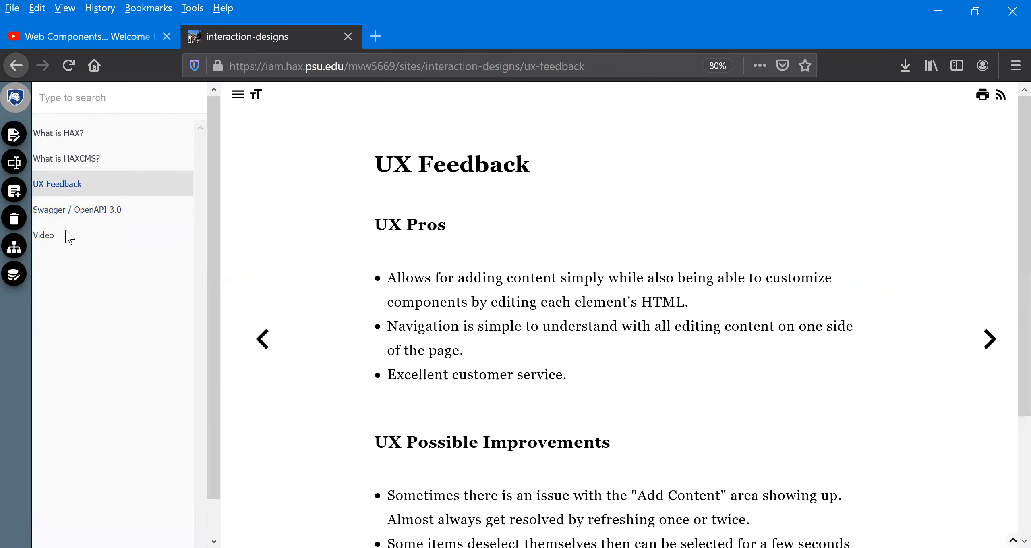
{"action": "left_click", "coordinate": [52, 238]}
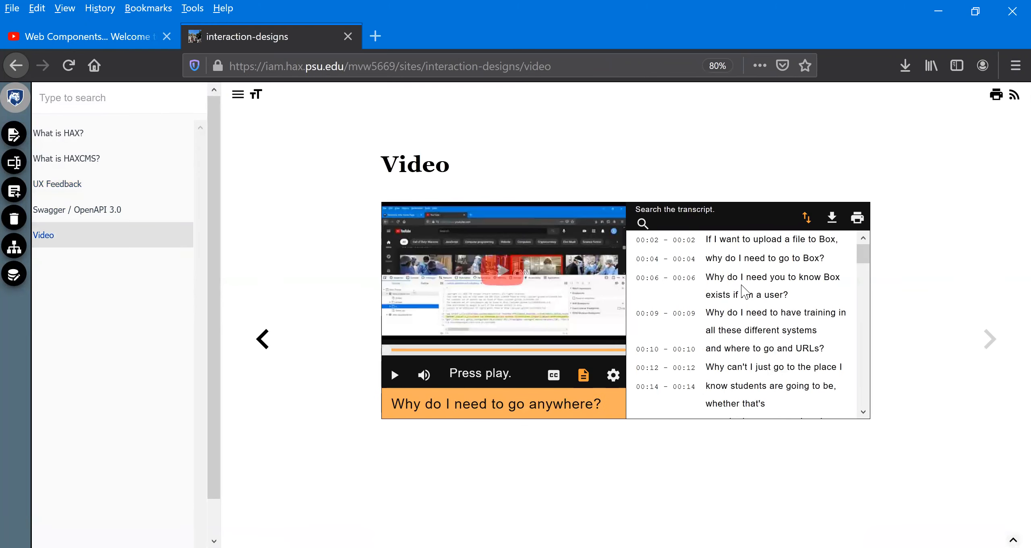
{"action": "scroll", "coordinate": [736, 340], "scroll_direction": "down", "scroll_amount": 5}
{"action": "scroll", "coordinate": [739, 336], "scroll_direction": "up", "scroll_amount": 5}
- Play the embedded video with the sound muted and its transcript hidden, and skip ahead to later parts
{"action": "left_click", "coordinate": [495, 261]}
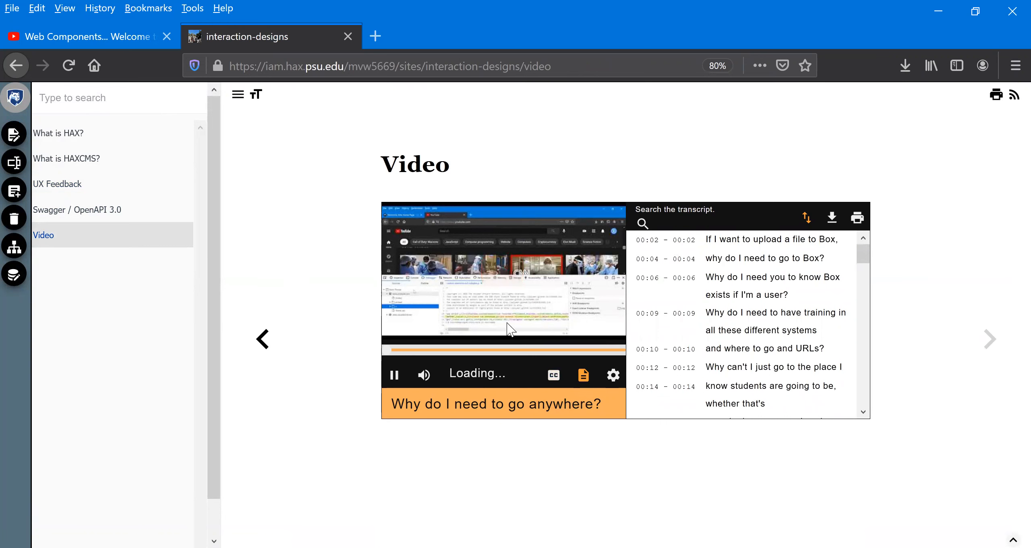
{"action": "left_click", "coordinate": [423, 374]}
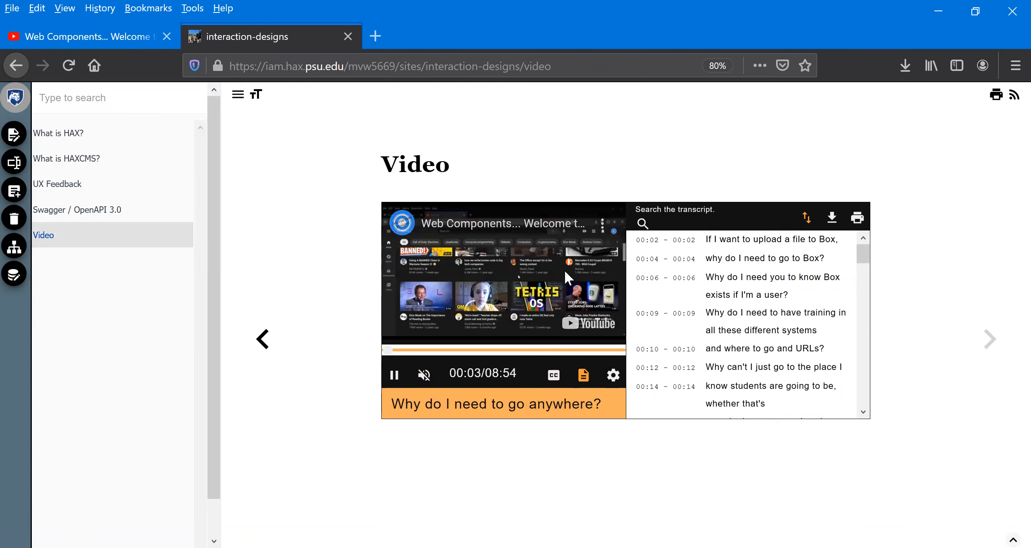
{"action": "left_click", "coordinate": [583, 376]}
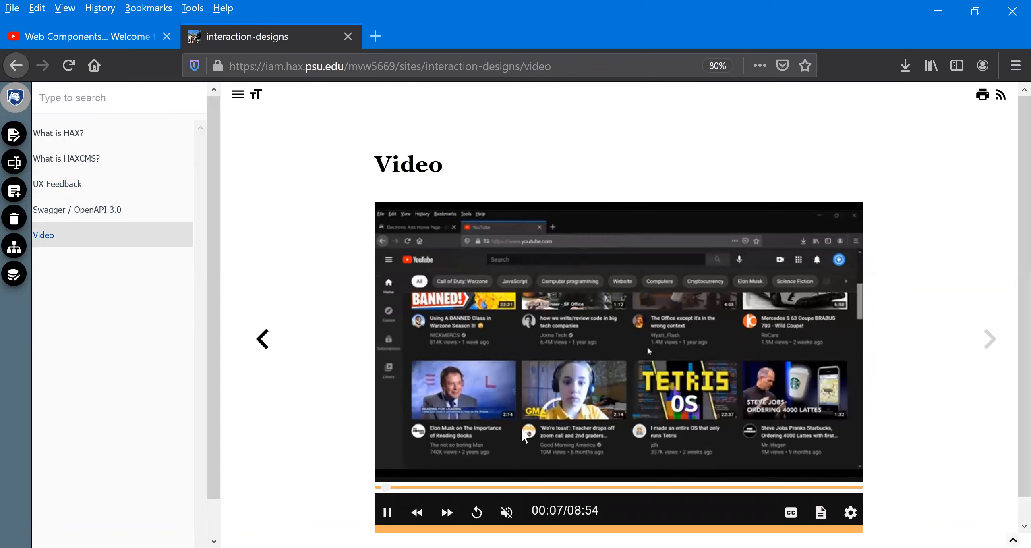
{"action": "left_click", "coordinate": [430, 488]}
{"action": "left_click", "coordinate": [541, 487]}
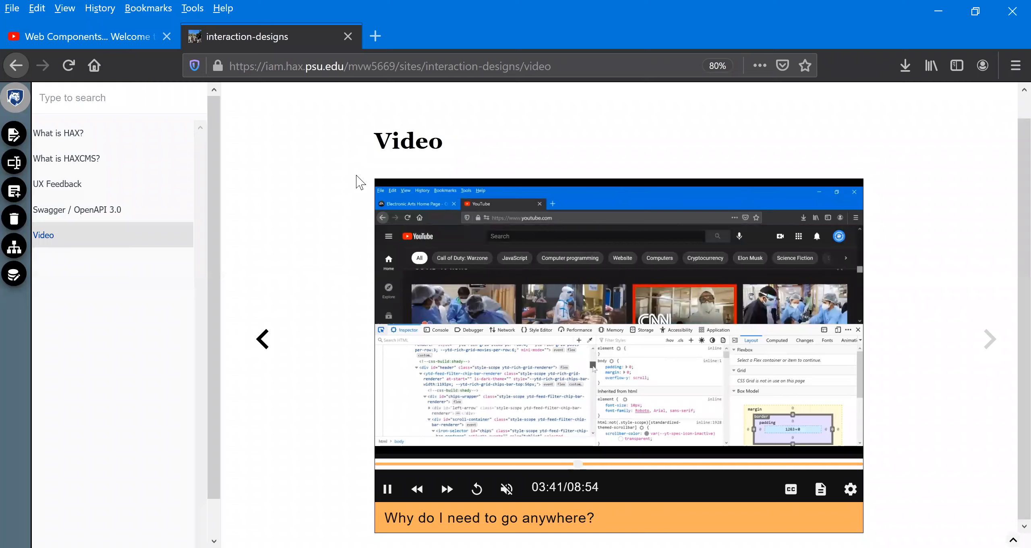
- Open the What is HAXCMS? page
{"action": "left_click", "coordinate": [74, 161]}
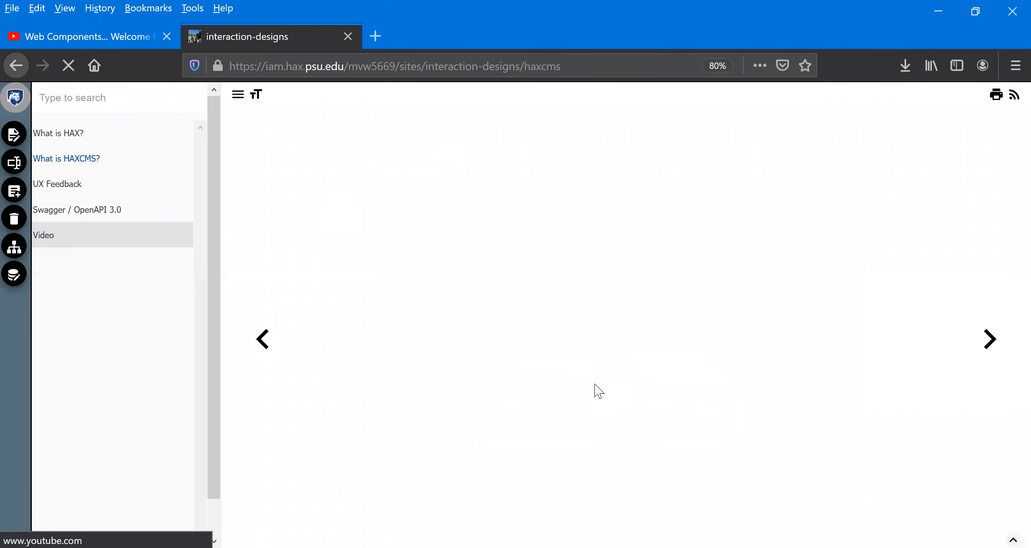